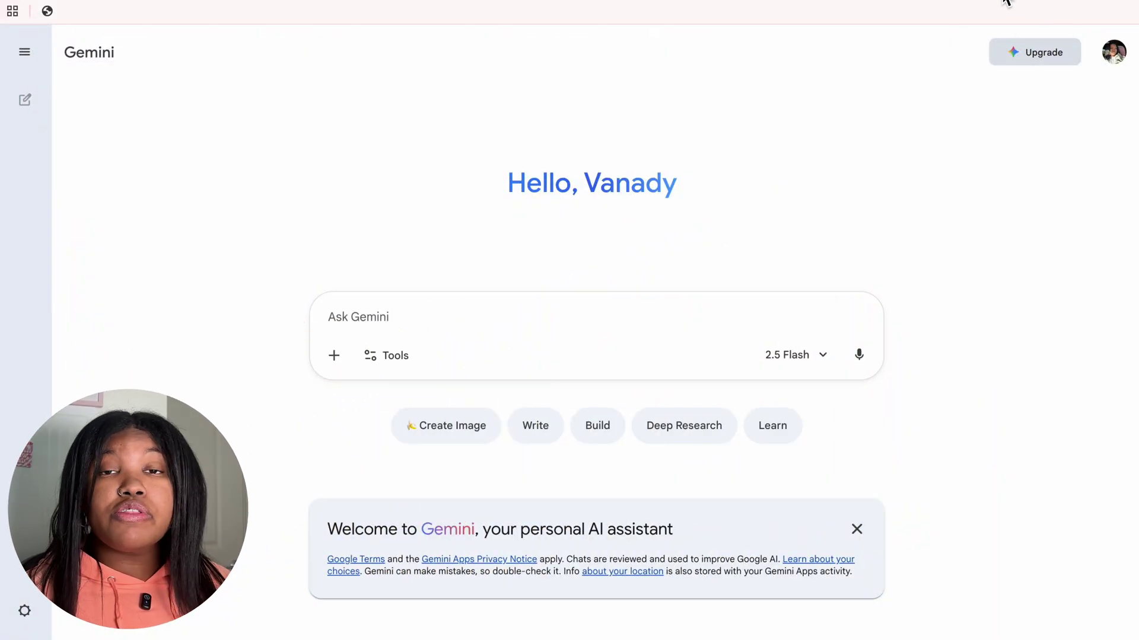
# Step: Attach the little kid .jpg photo to the Gemini prompt for a 3D Pixar-style character
pyautogui.click(978, 2)
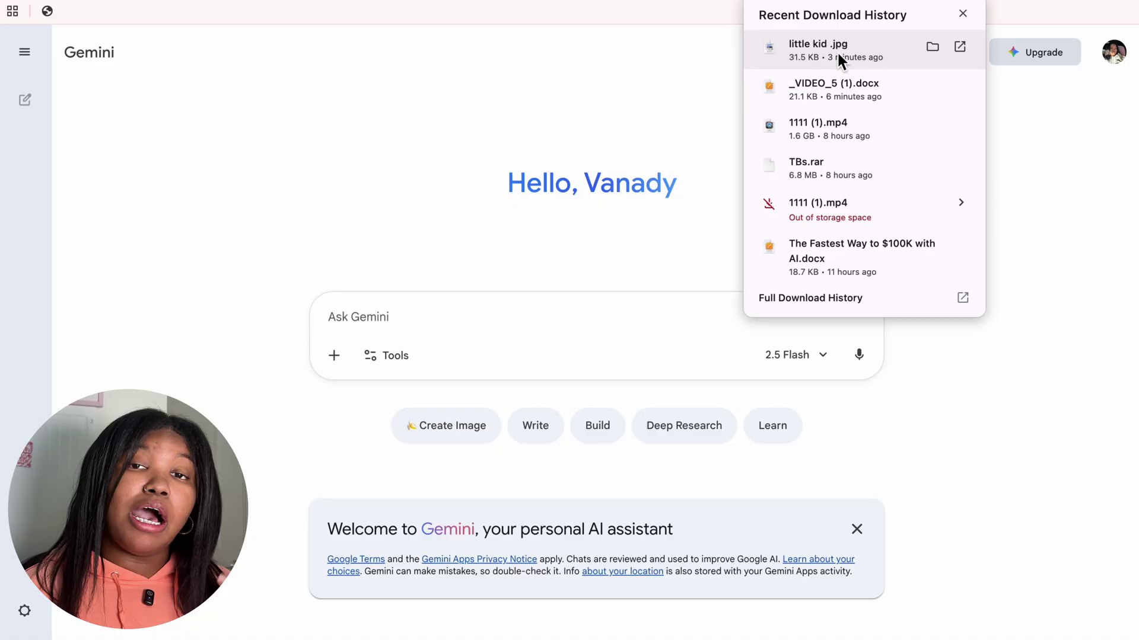
pyautogui.moveTo(837, 51); pyautogui.dragTo(531, 179)
pyautogui.moveTo(315, 344); pyautogui.dragTo(364, 342)
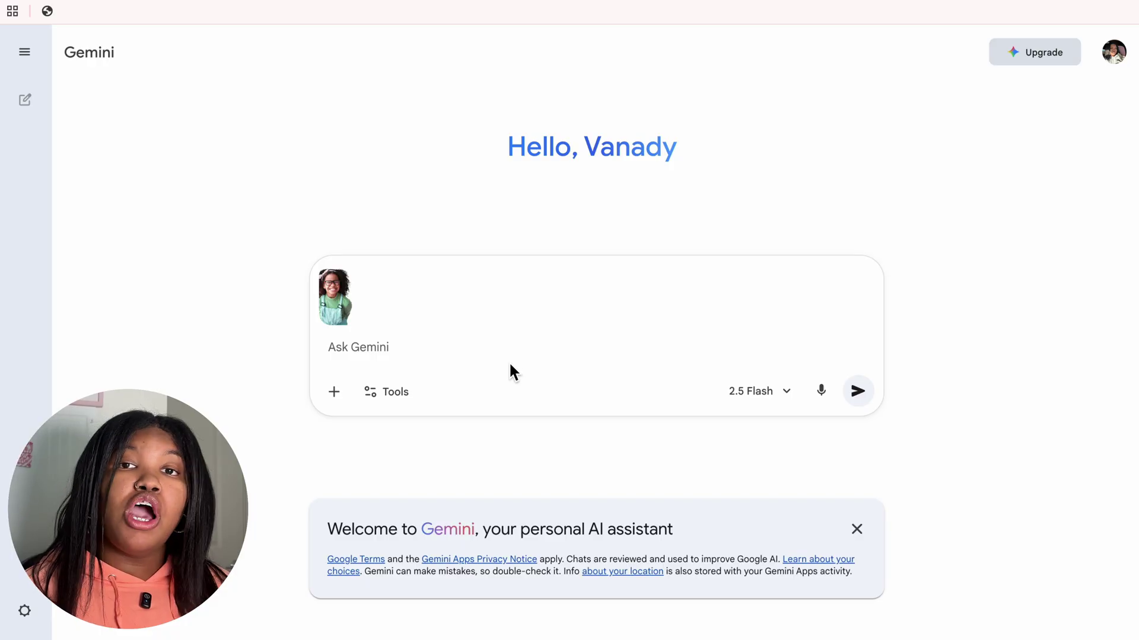
pyautogui.click(340, 354)
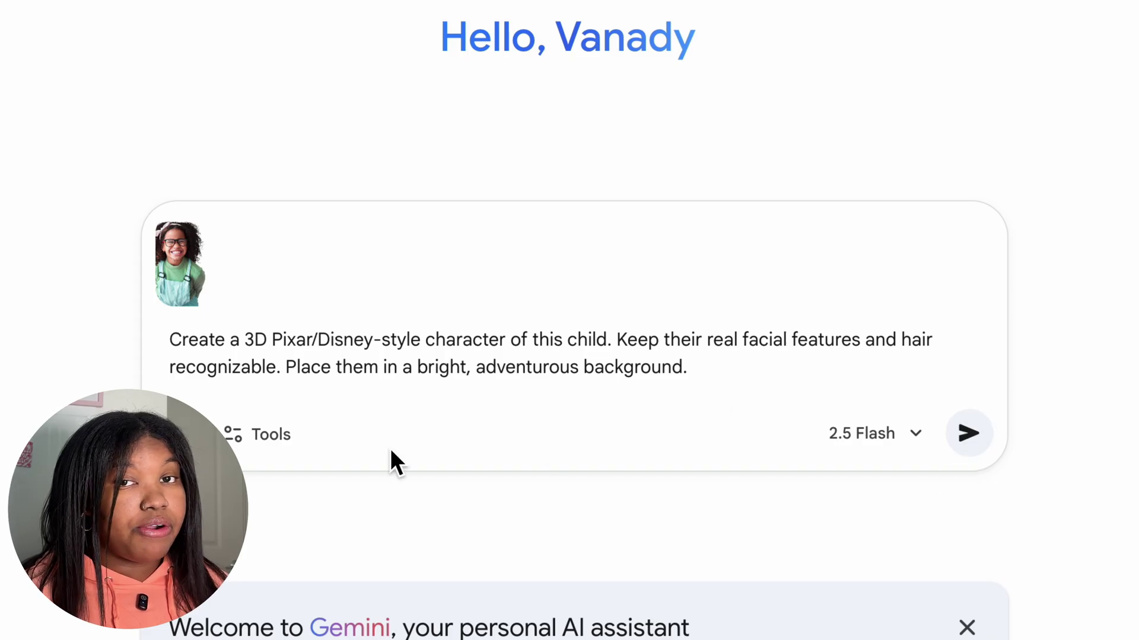
# Step: Generate the Pixar-style image of the girl in a sunlit forest with Create images, then download it
pyautogui.click(270, 439)
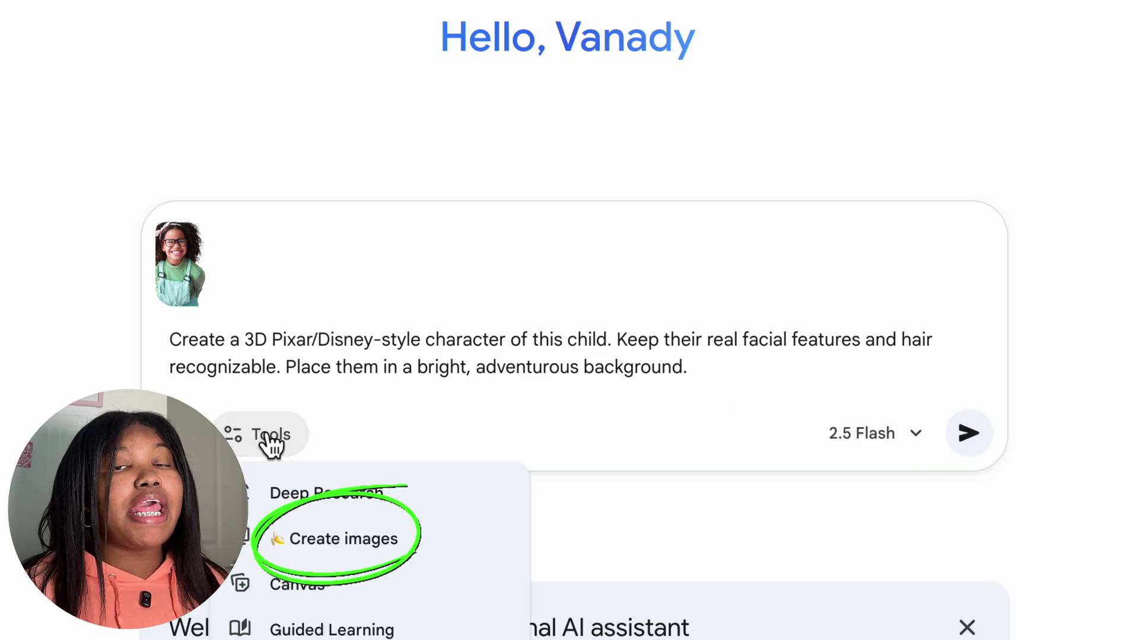
pyautogui.click(326, 549)
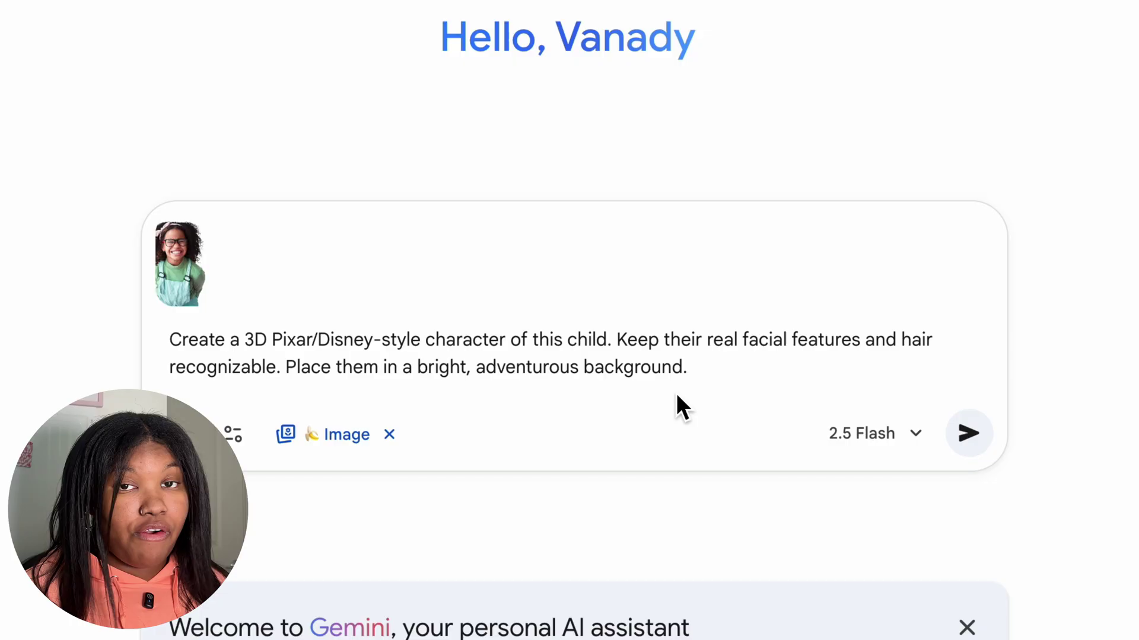
pyautogui.click(969, 433)
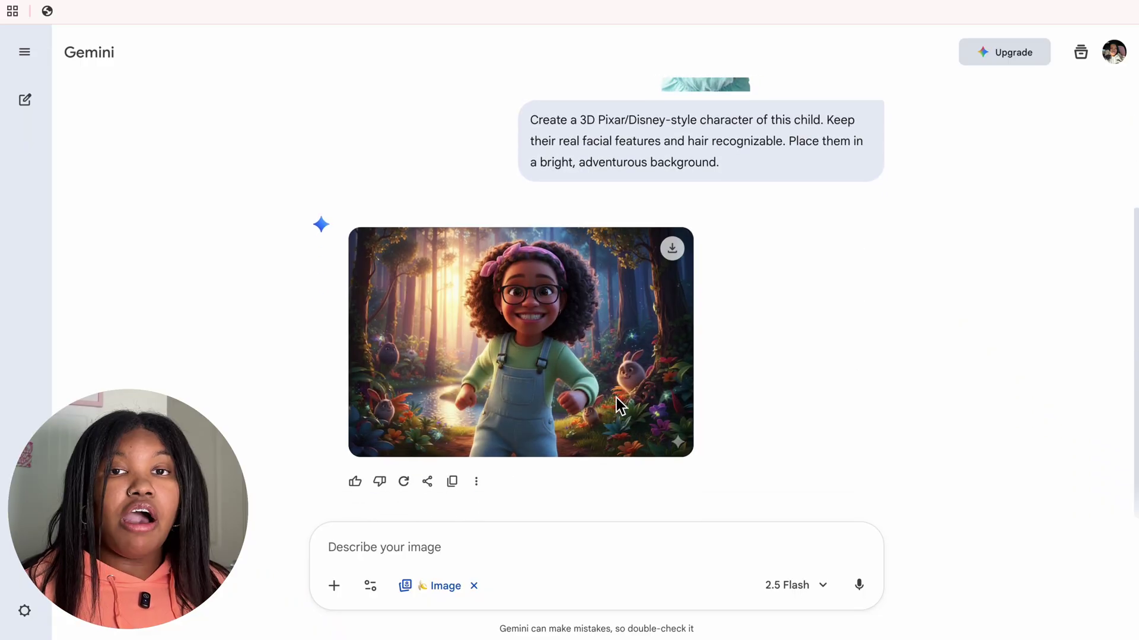
pyautogui.click(574, 378)
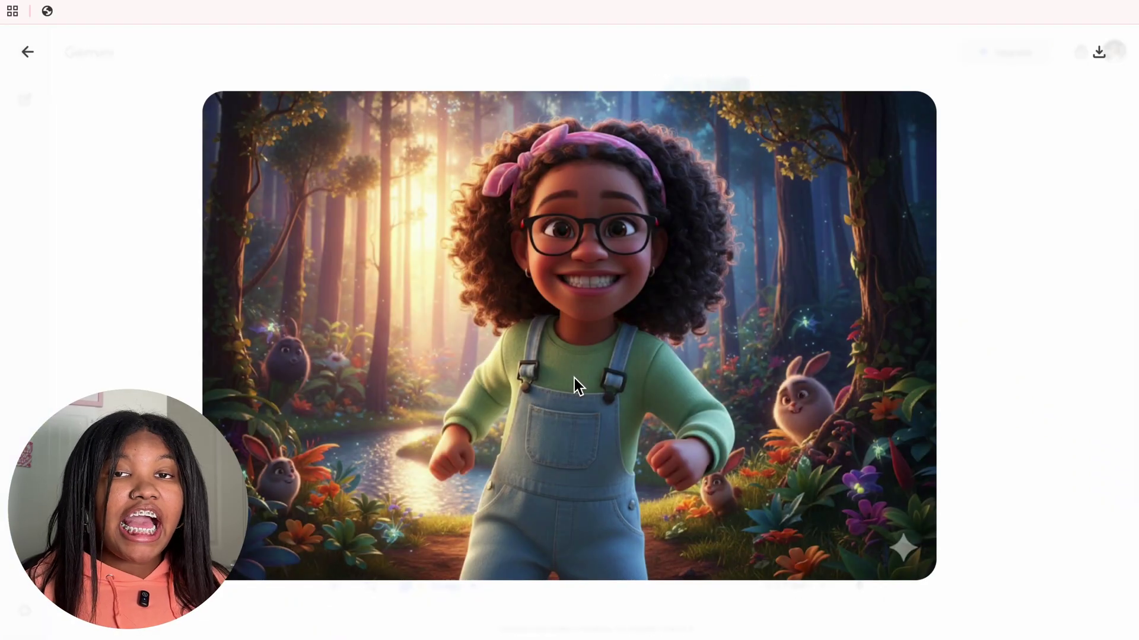
pyautogui.click(979, 1)
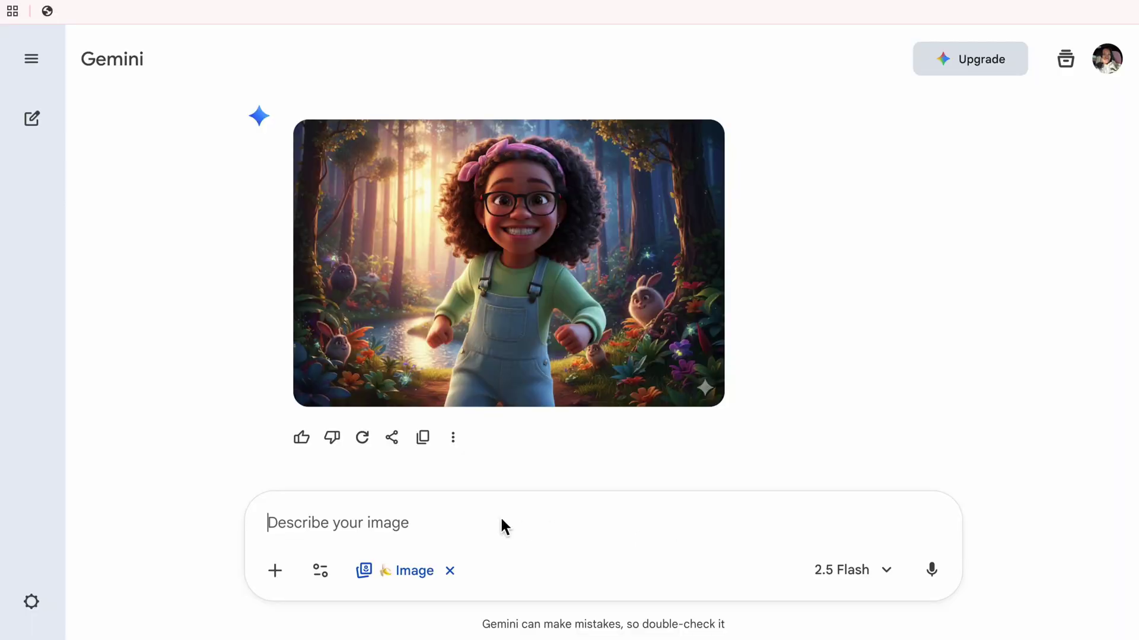
# Step: Paste and send the 10-page 'Lily's Forest Friends' outline request, then select the title through Page 1
pyautogui.write('Create a 10-page children’s story outline featuring this character. Include the description of each illustration AND the exact text that goes on the page.')
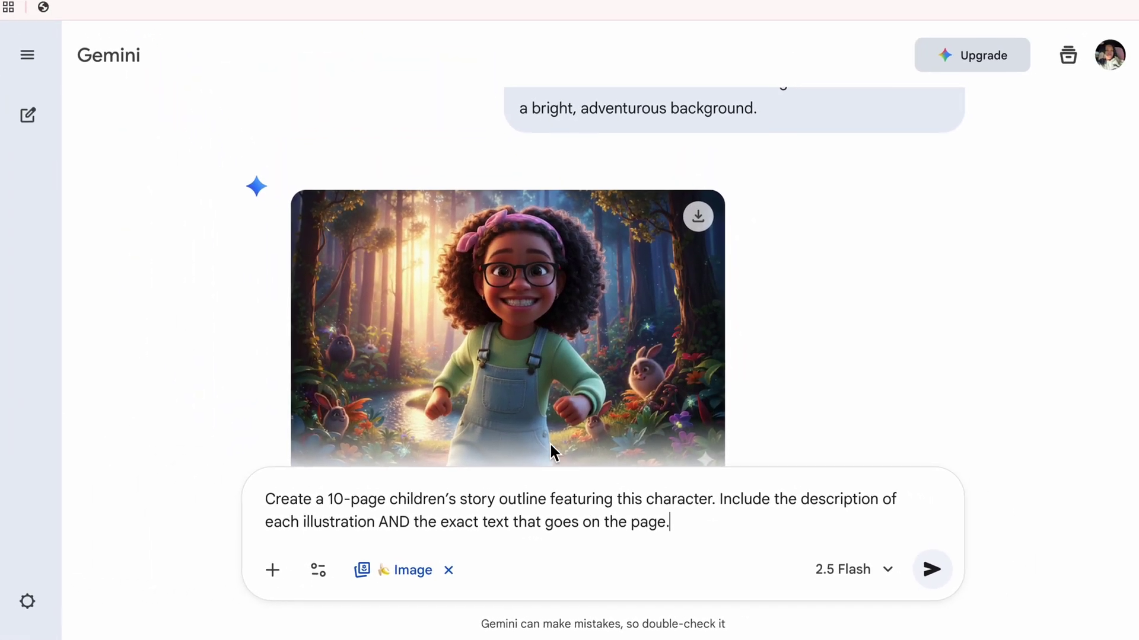
pyautogui.click(319, 571)
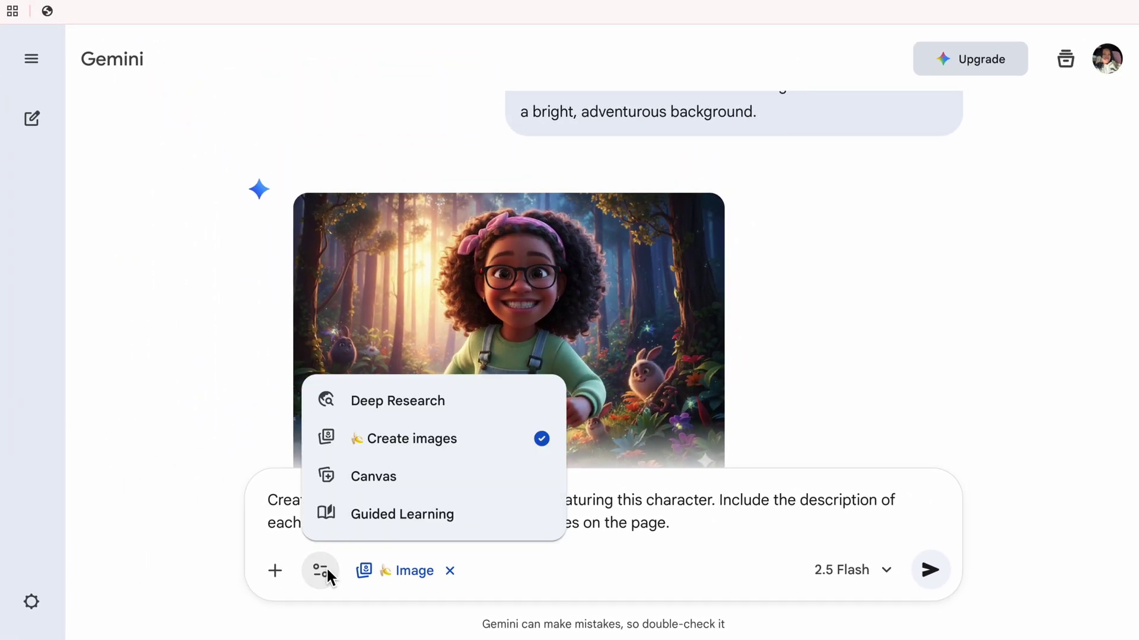
pyautogui.click(401, 408)
pyautogui.click(775, 252)
pyautogui.click(930, 569)
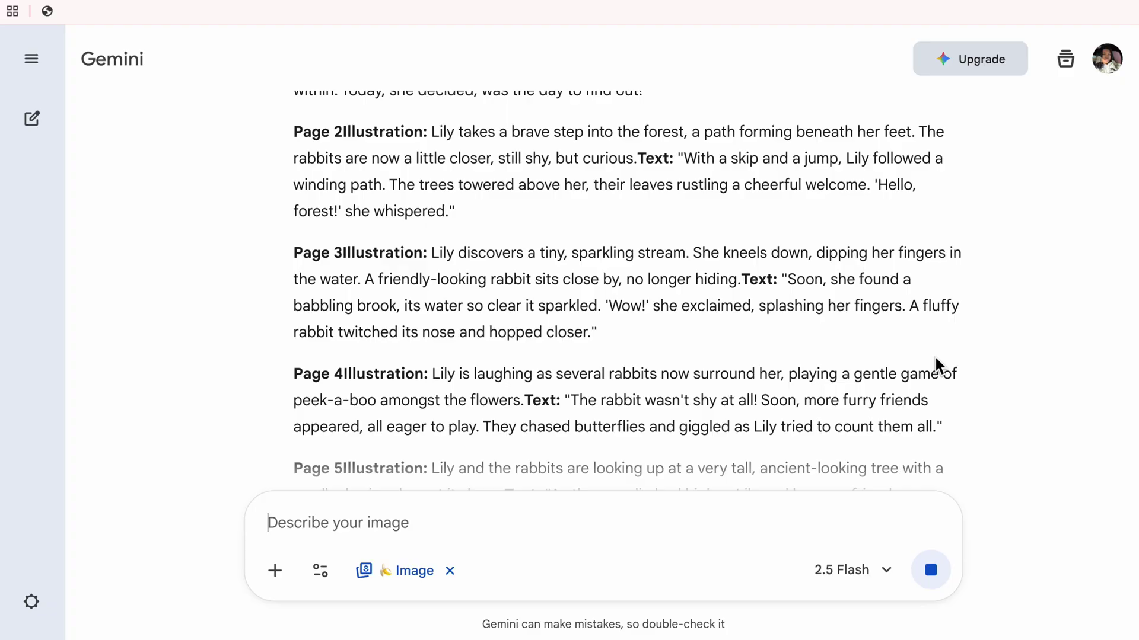
pyautogui.moveTo(293, 123); pyautogui.dragTo(664, 360)
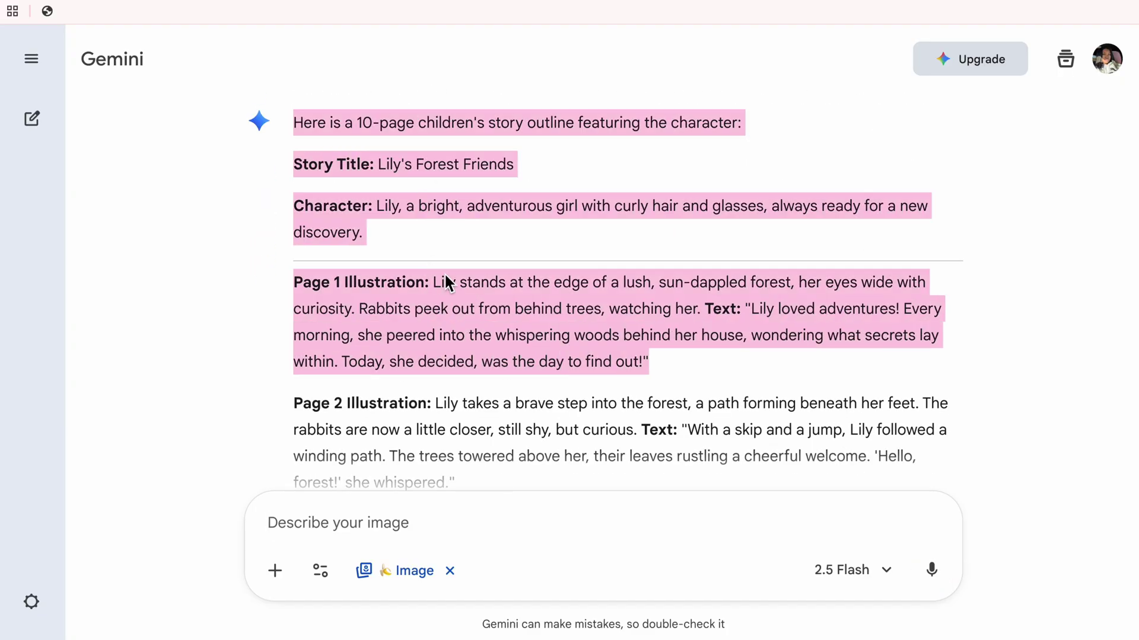
# Step: In a new chat, paste the title and Page 1 text and generate its illustration
pyautogui.click(41, 60)
pyautogui.click(91, 125)
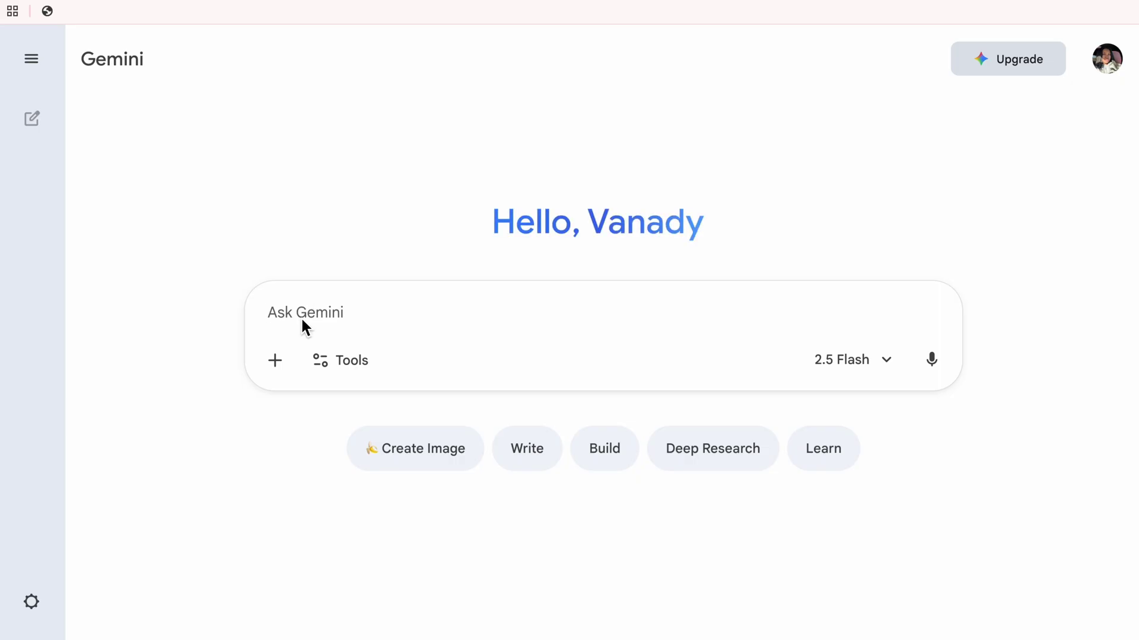
pyautogui.hotkey('ctrl', 'v')
pyautogui.click(330, 425)
pyautogui.click(368, 511)
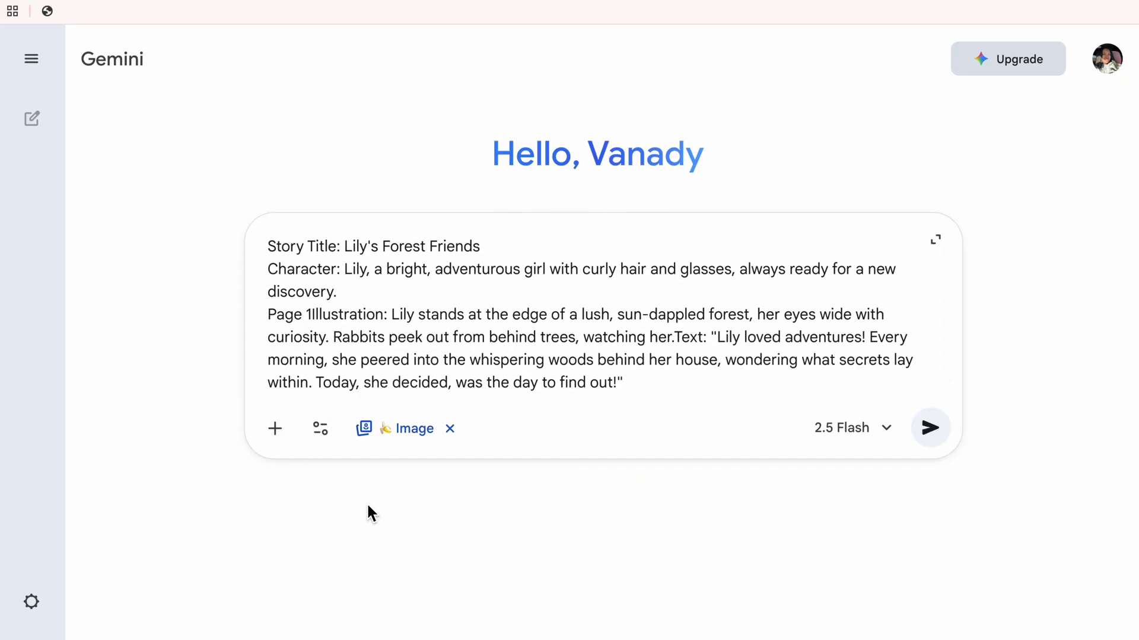
pyautogui.click(926, 431)
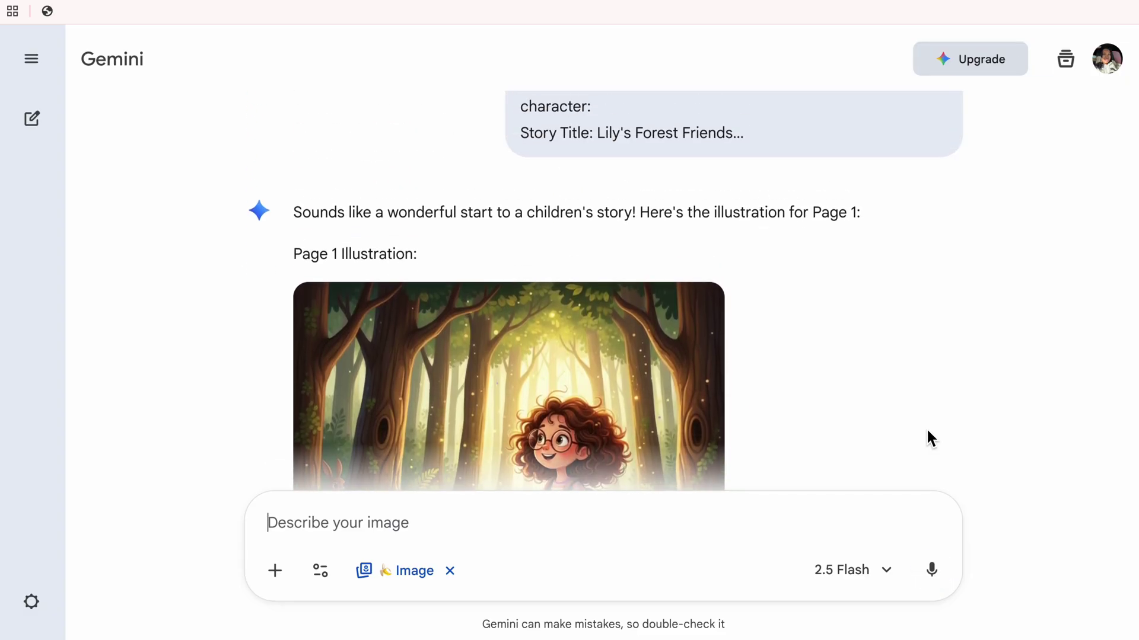
pyautogui.scroll(-3, 926, 427)
# Step: Copy the Page 2 paragraph from the outline chat and generate its illustration
pyautogui.click(31, 60)
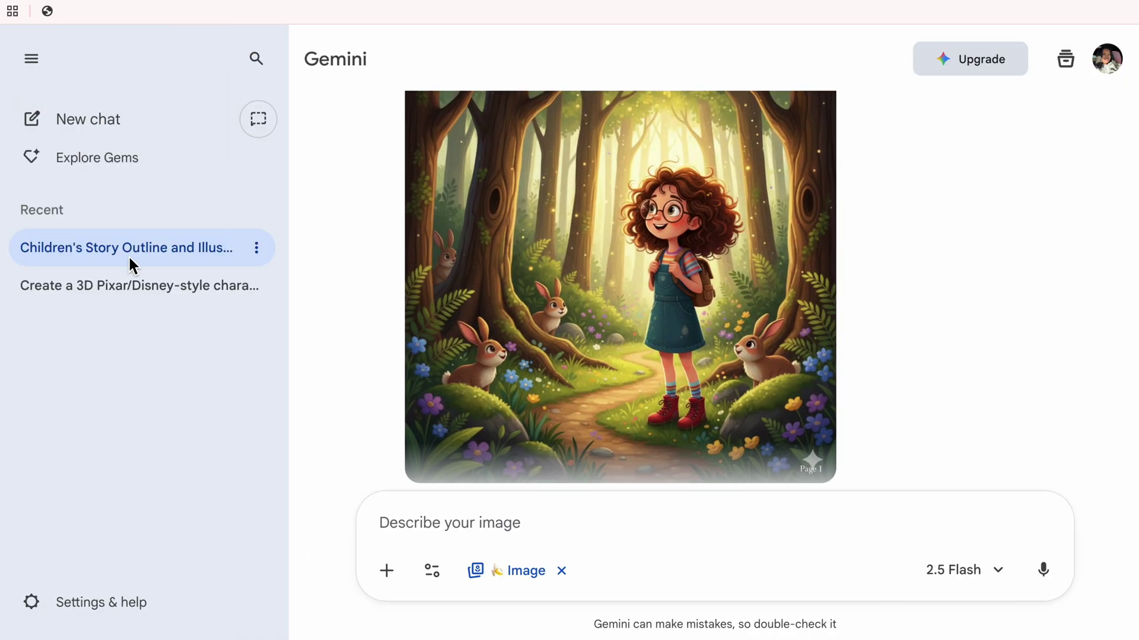
pyautogui.click(140, 286)
pyautogui.scroll(-5, 569, 306)
pyautogui.moveTo(569, 299); pyautogui.dragTo(408, 217)
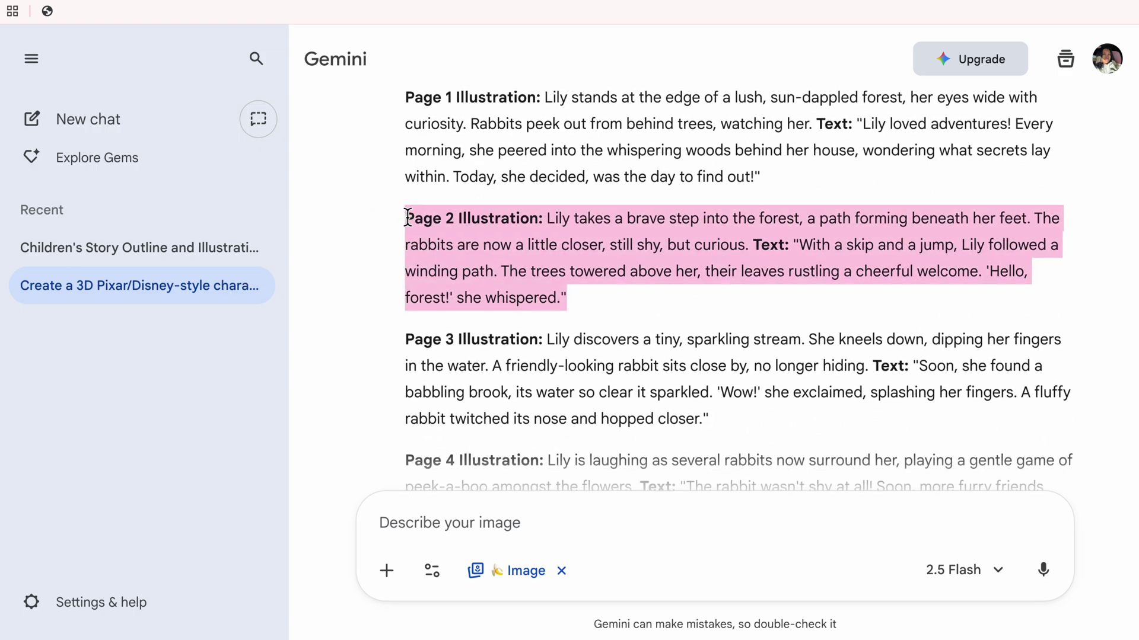
pyautogui.click(73, 260)
pyautogui.click(460, 523)
pyautogui.write('Page 2Illustration: Lily takes a brave step into the forest, a path forming beneath her feet. The rabbits are now a little closer, still shy, but curious.Text: "With a skip and a jump, Lily followed a winding path. The trees towered above her, their leaves rustling a cheerful welcome. \'Hello, forest!\' she whispered."')
pyautogui.press('Return')
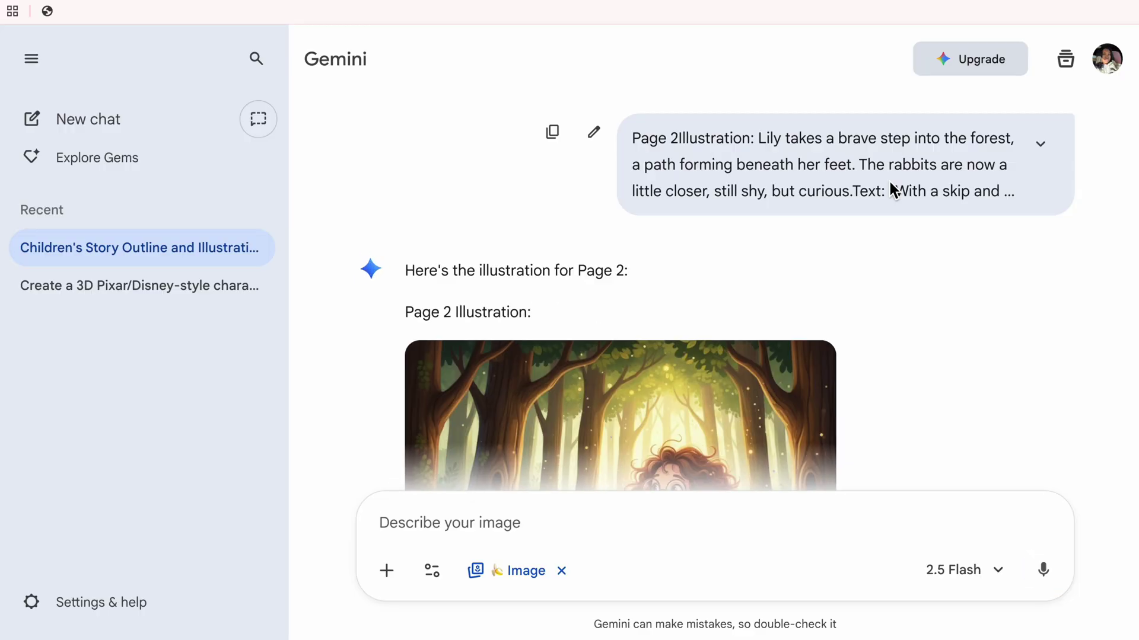
pyautogui.scroll(-4, 902, 322)
pyautogui.scroll(1, 902, 321)
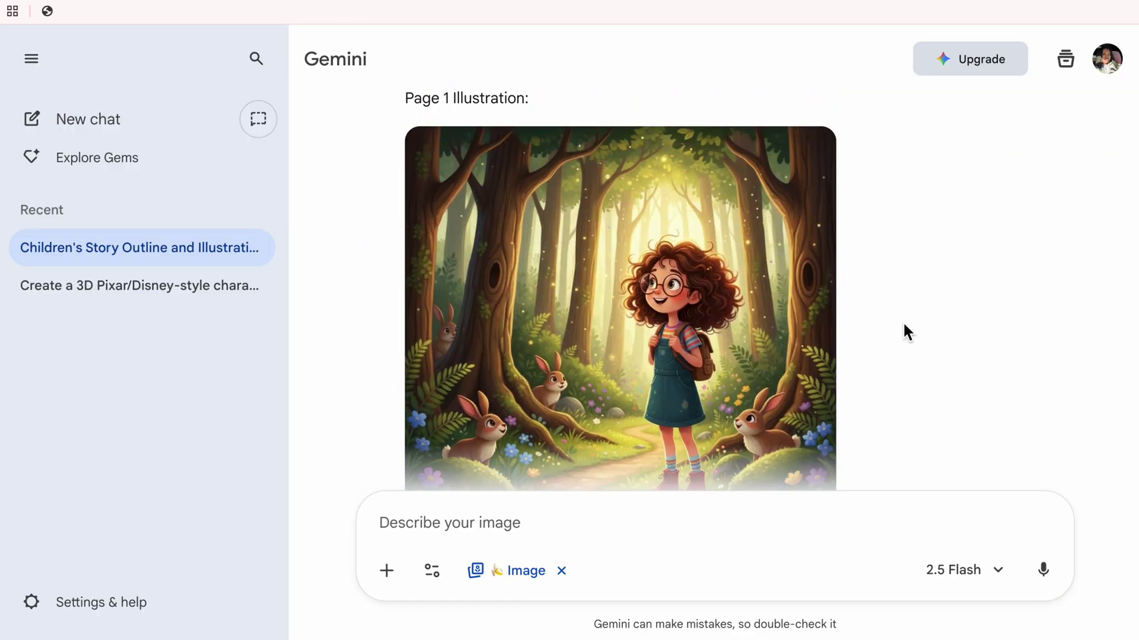
pyautogui.scroll(-10, 902, 321)
pyautogui.scroll(8, 903, 321)
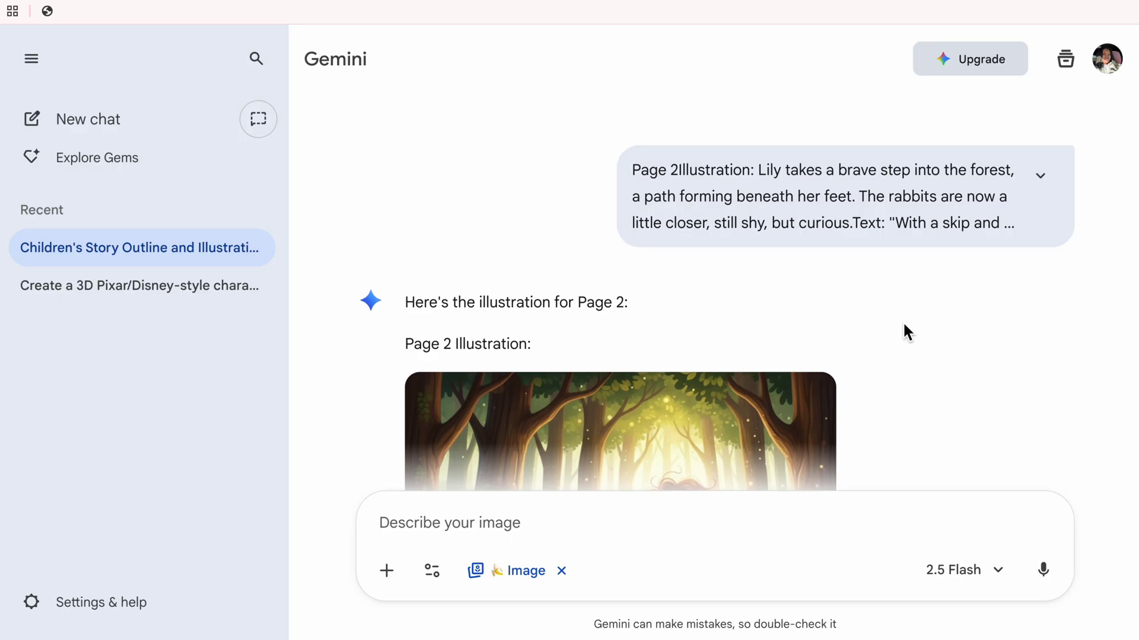
pyautogui.scroll(-3, 903, 322)
# Step: Copy the Page 3 paragraph and generate Lily kneeling by a sparkling stream with rabbits
pyautogui.click(208, 288)
pyautogui.scroll(-1, 613, 301)
pyautogui.moveTo(613, 301); pyautogui.dragTo(165, 249)
pyautogui.click(165, 249)
pyautogui.click(498, 516)
pyautogui.hotkey('ctrl', 'v')
pyautogui.press('Return')
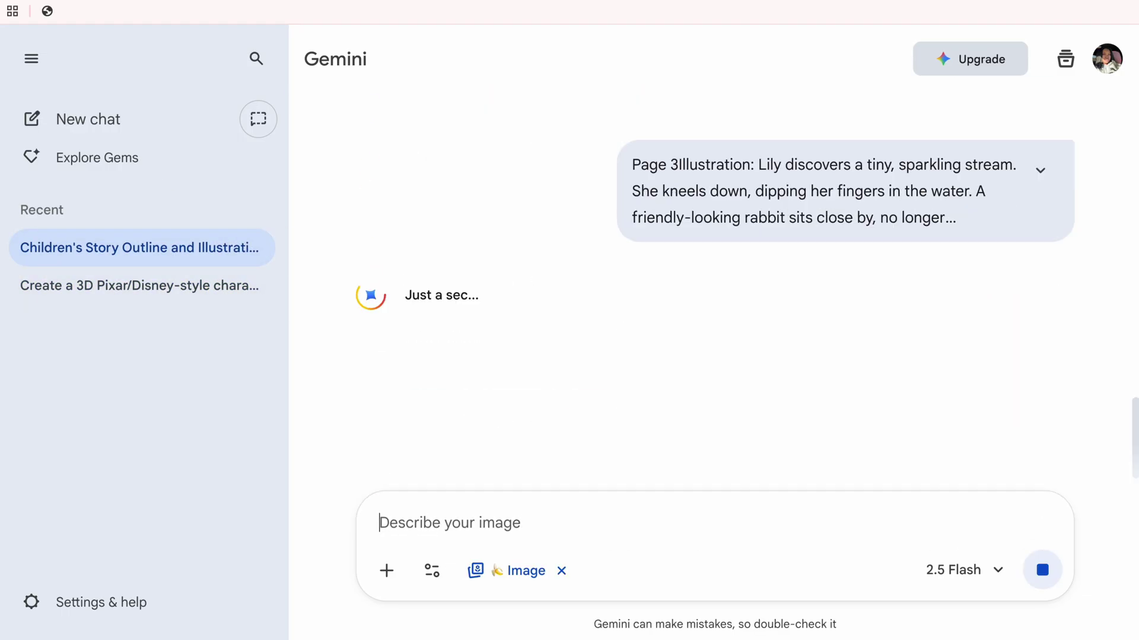
pyautogui.scroll(3, 847, 337)
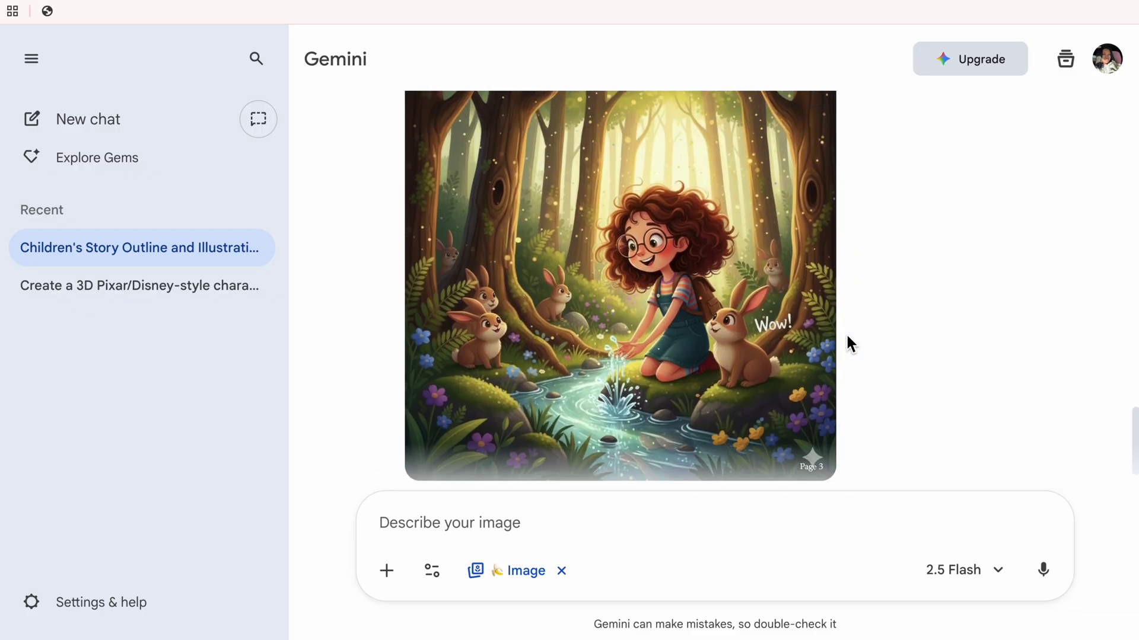
pyautogui.scroll(10, 847, 336)
pyautogui.scroll(2, 846, 341)
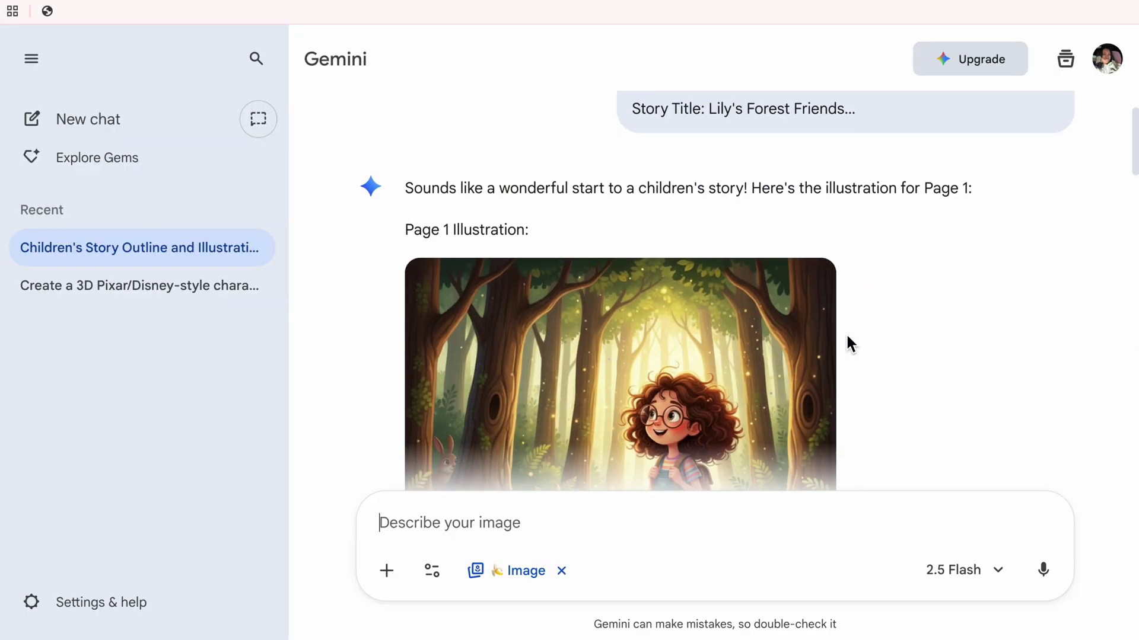
pyautogui.click(783, 338)
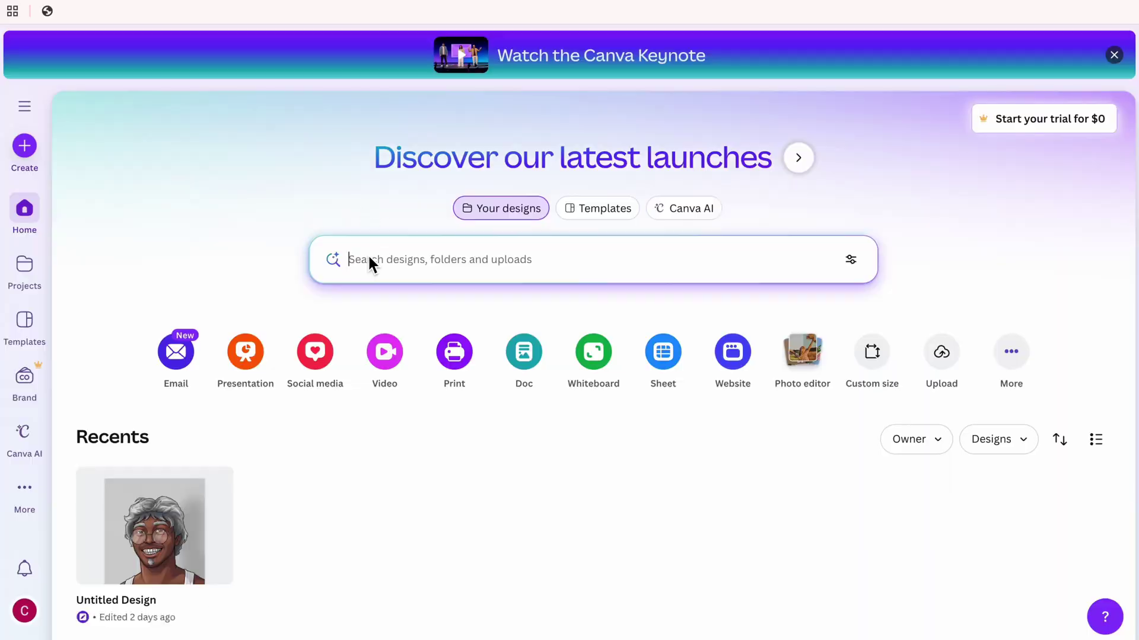
# Step: Search Canva for 'Kids Book Template' and show the Templates results
pyautogui.scroll(-2, 361, 264)
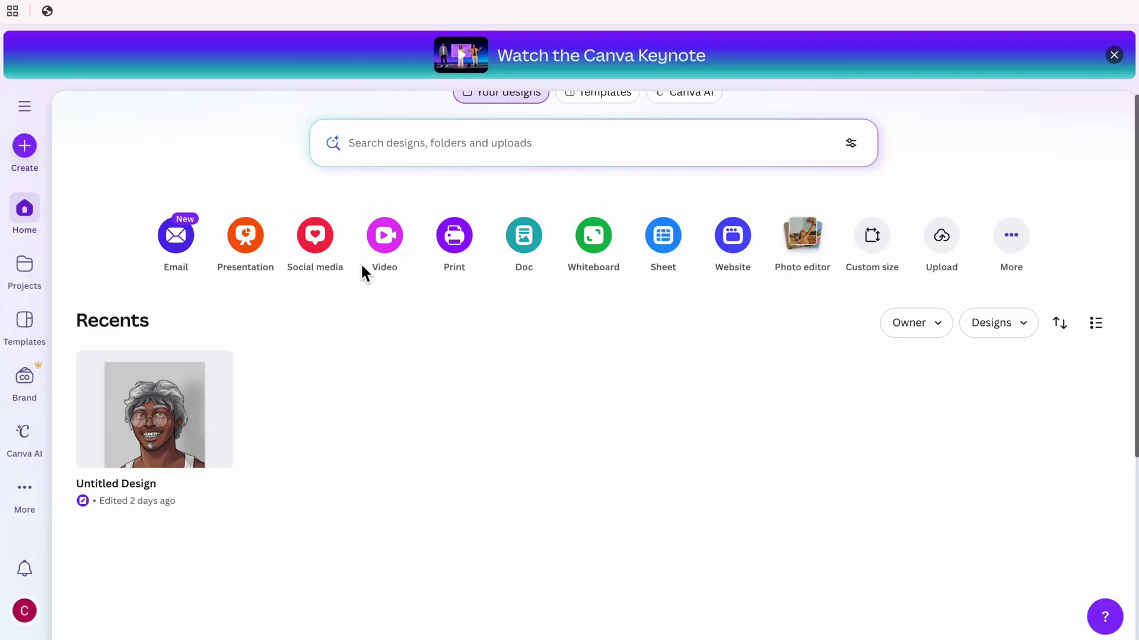
pyautogui.scroll(2, 358, 264)
pyautogui.write('Kids Book Template')
pyautogui.click(593, 211)
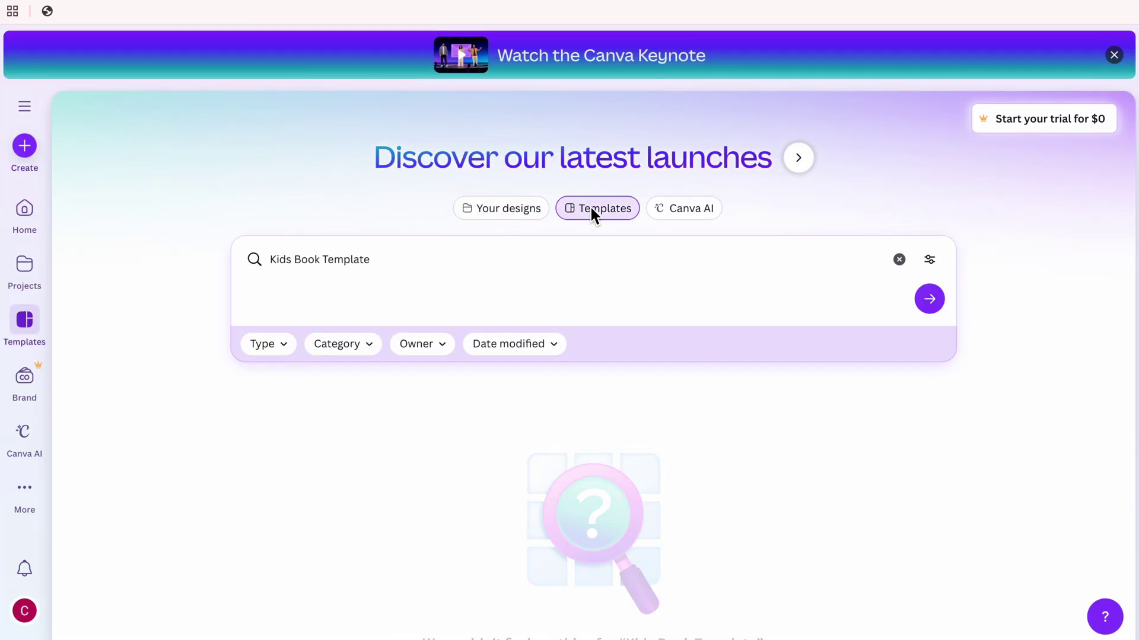
pyautogui.scroll(-3, 803, 246)
# Step: Open the Notebook template and replace its watermarked background with the full-page Gemini forest image
pyautogui.click(625, 319)
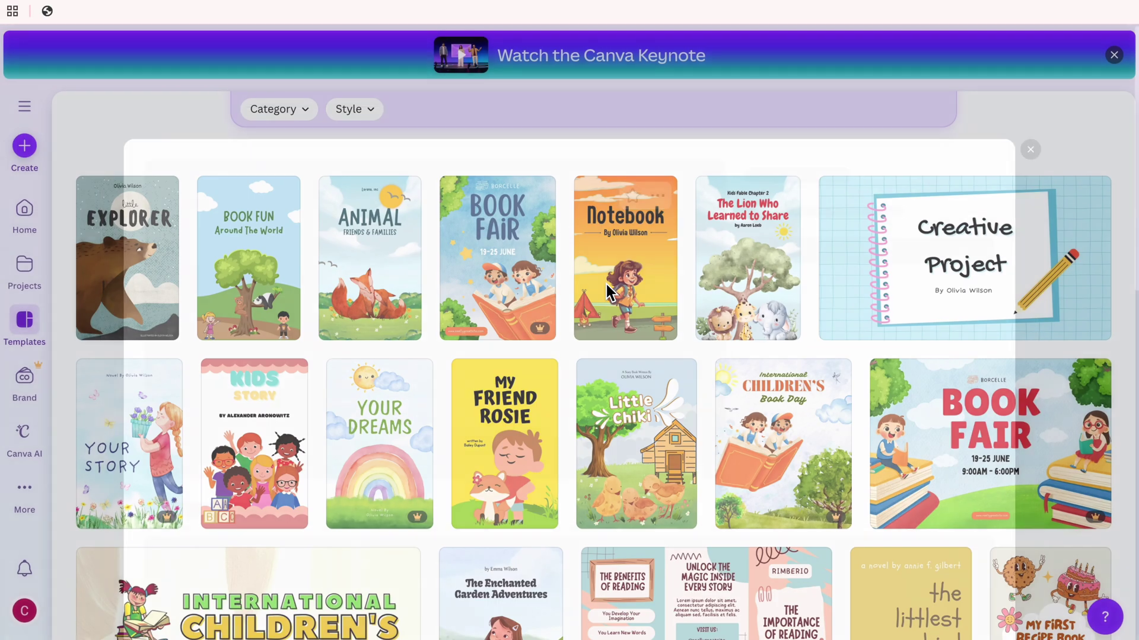
pyautogui.click(884, 221)
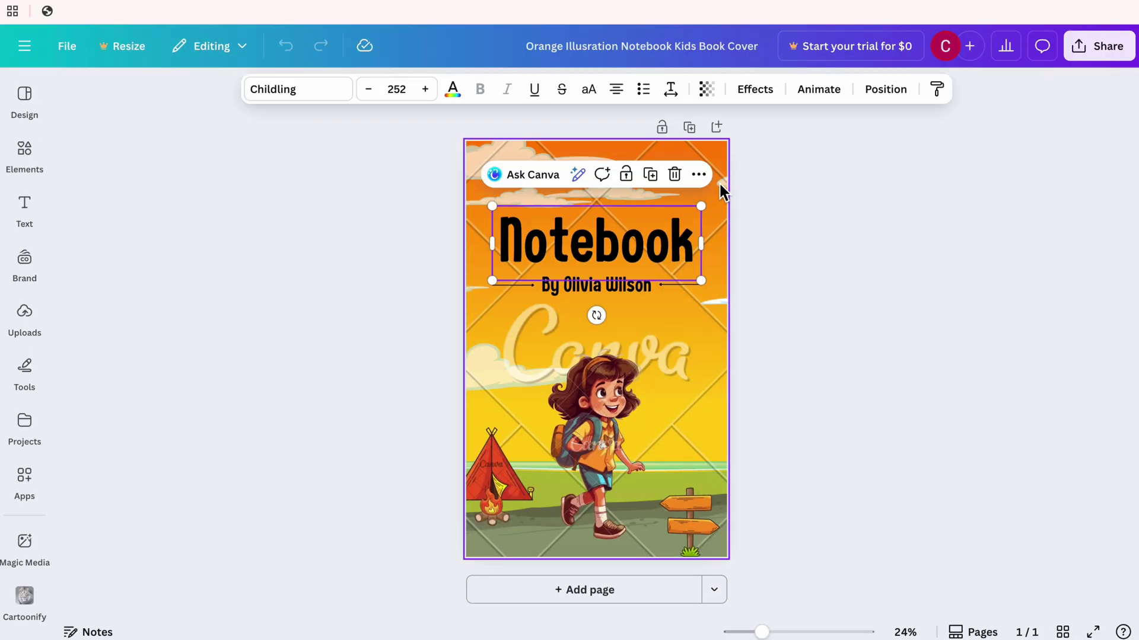
pyautogui.click(719, 181)
pyautogui.press('Delete')
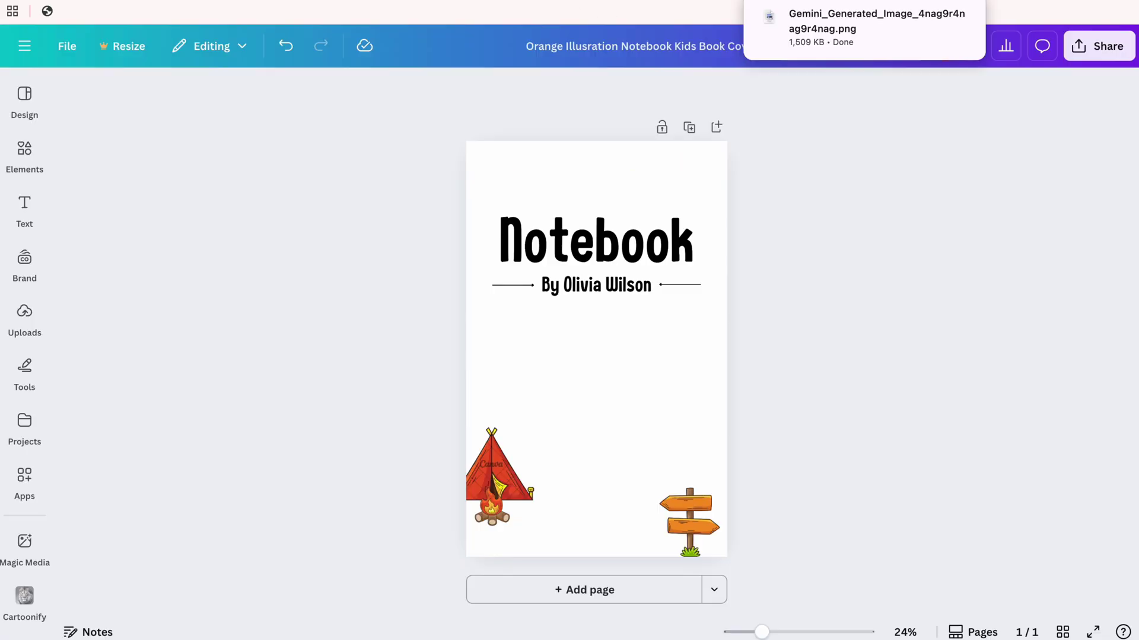
pyautogui.moveTo(650, 333); pyautogui.dragTo(564, 208)
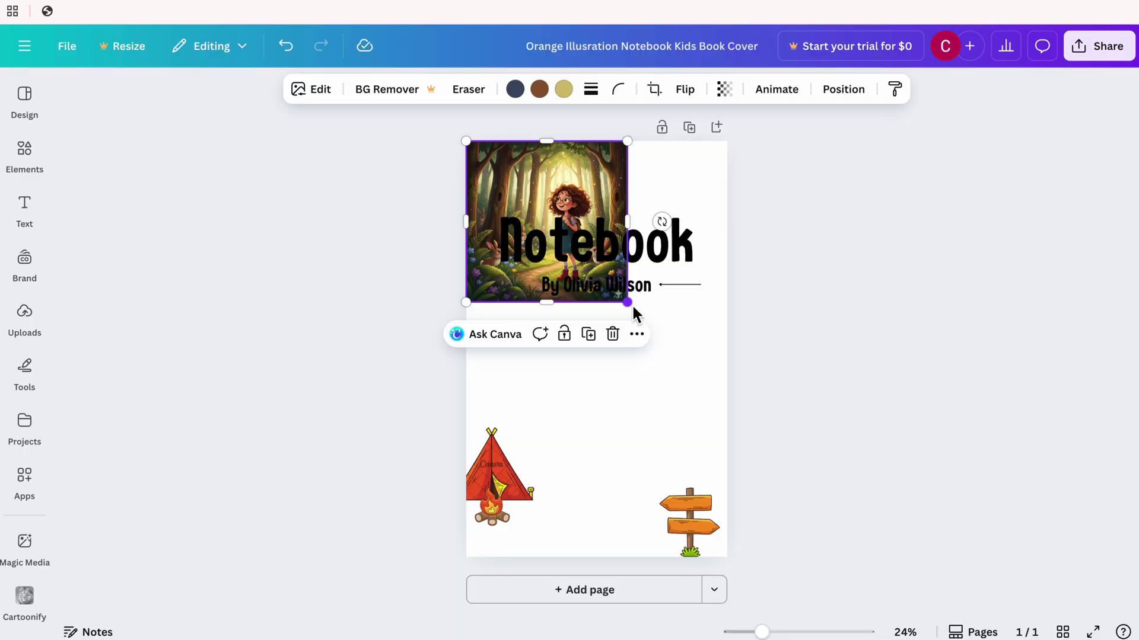
pyautogui.moveTo(633, 311); pyautogui.dragTo(659, 564)
pyautogui.moveTo(449, 274); pyautogui.dragTo(323, 150)
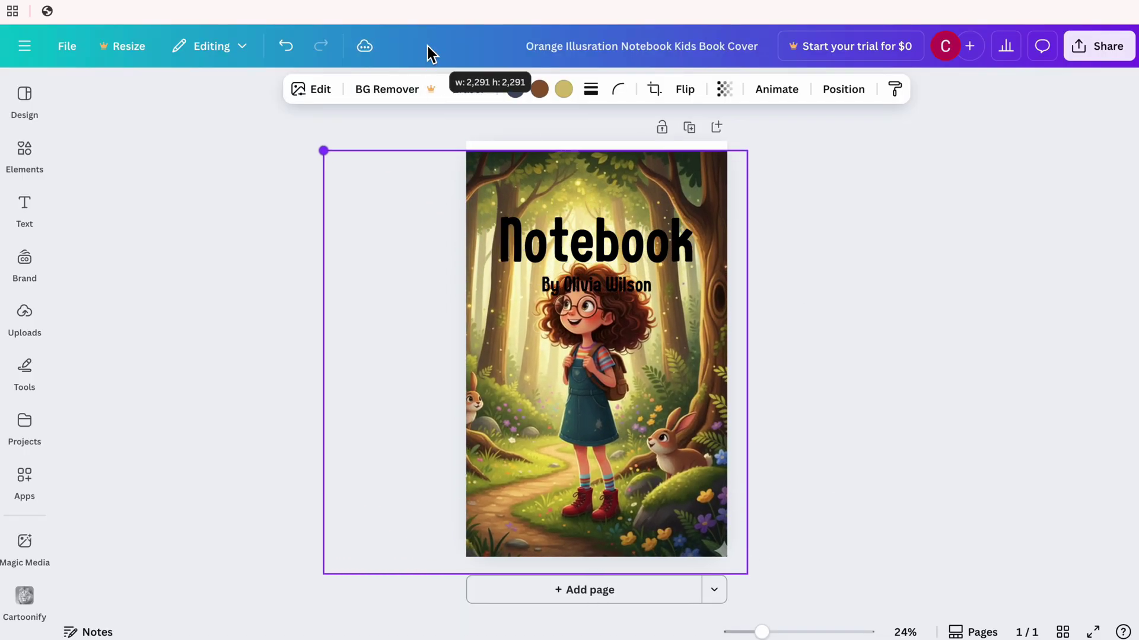
# Step: Set the cover title to 'Lily's Forest Friends' on one line and update the byline
pyautogui.click(603, 230)
pyautogui.click(602, 230)
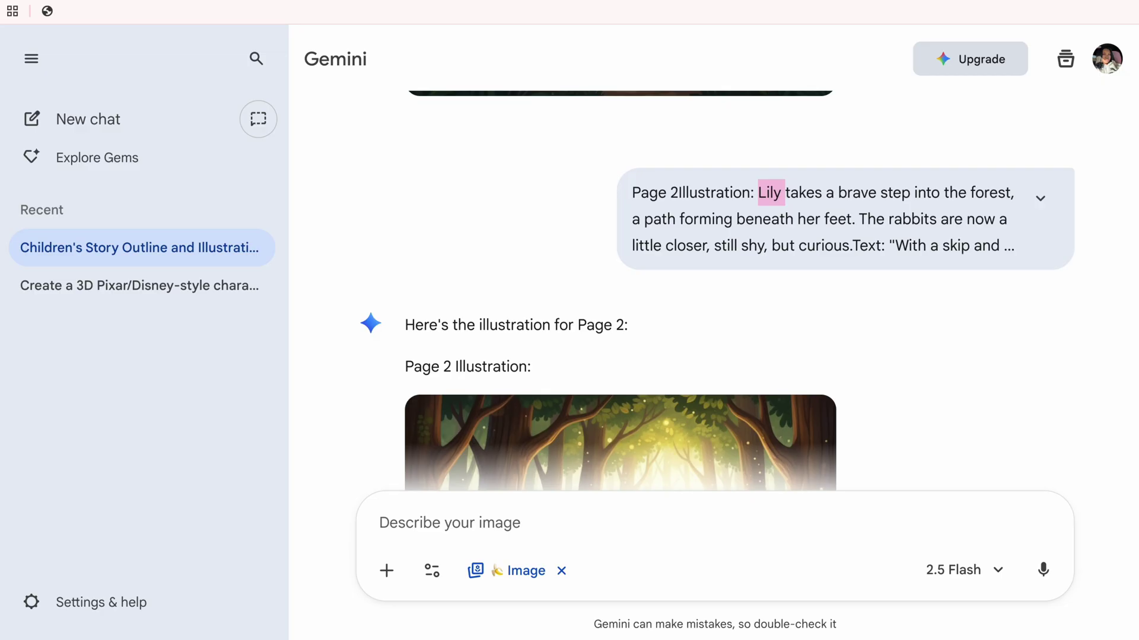
pyautogui.click(145, 283)
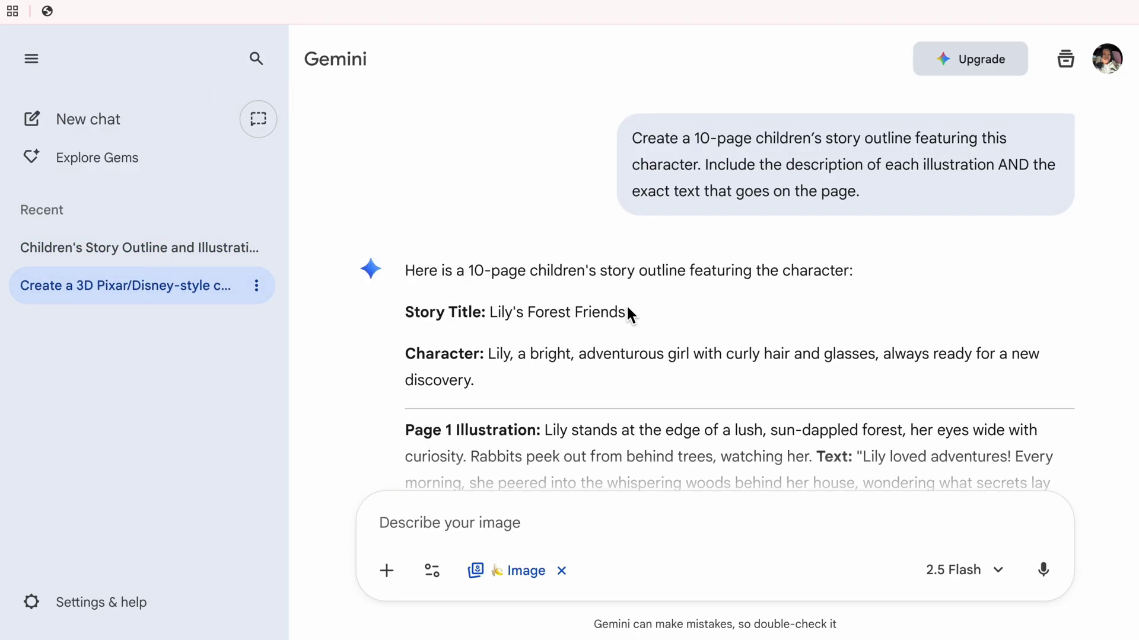
pyautogui.moveTo(630, 223); pyautogui.dragTo(492, 224)
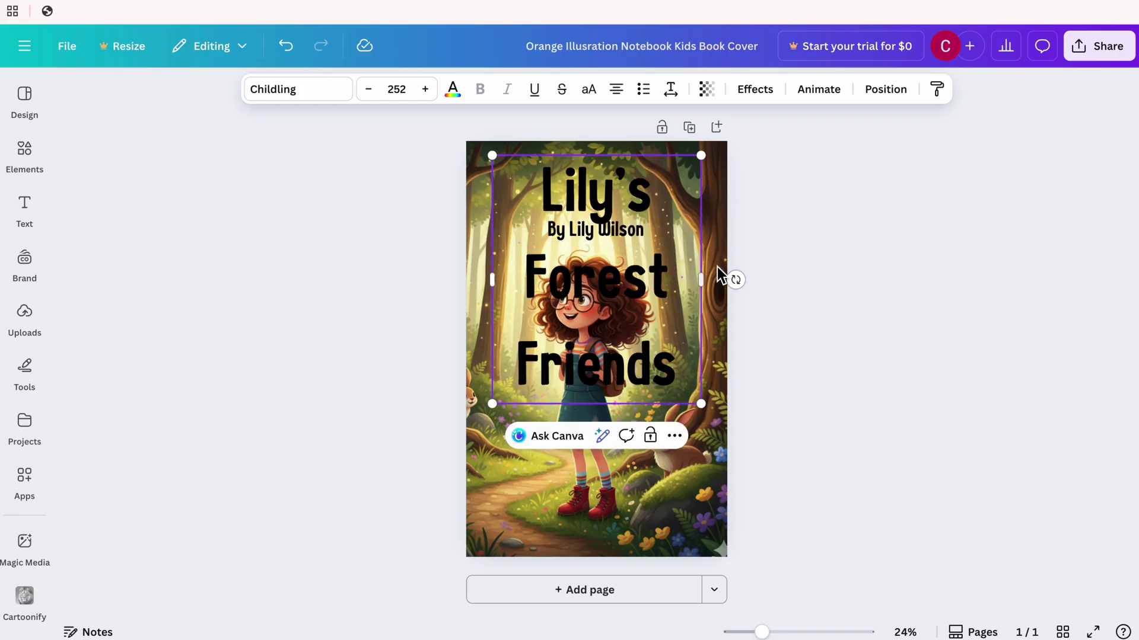
pyautogui.moveTo(706, 281); pyautogui.dragTo(691, 196)
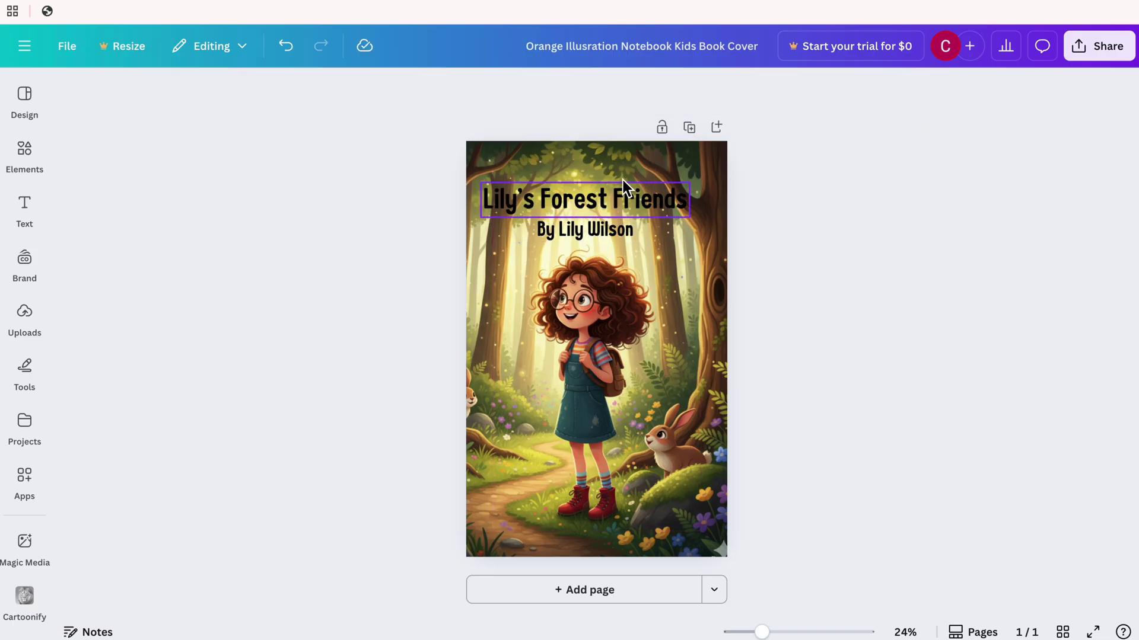
pyautogui.click(600, 237)
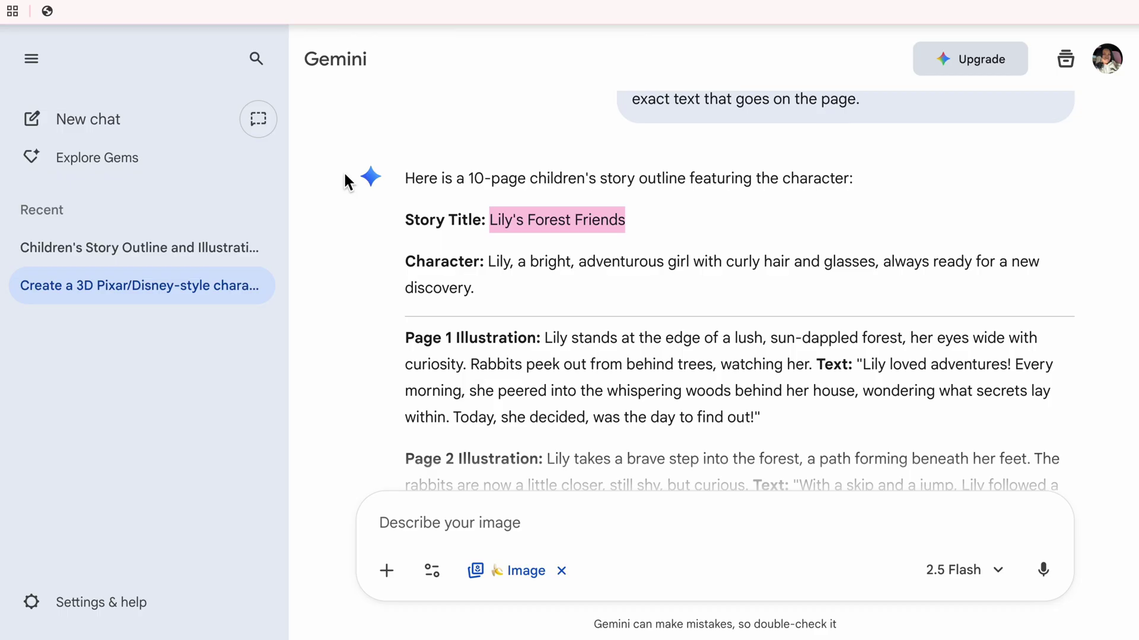
pyautogui.scroll(-1, 862, 265)
# Step: Add page 2 with the forest image and white Page 1 story text on an olive panel
pyautogui.moveTo(863, 261); pyautogui.dragTo(759, 316)
pyautogui.hotkey('ctrl', 'c')
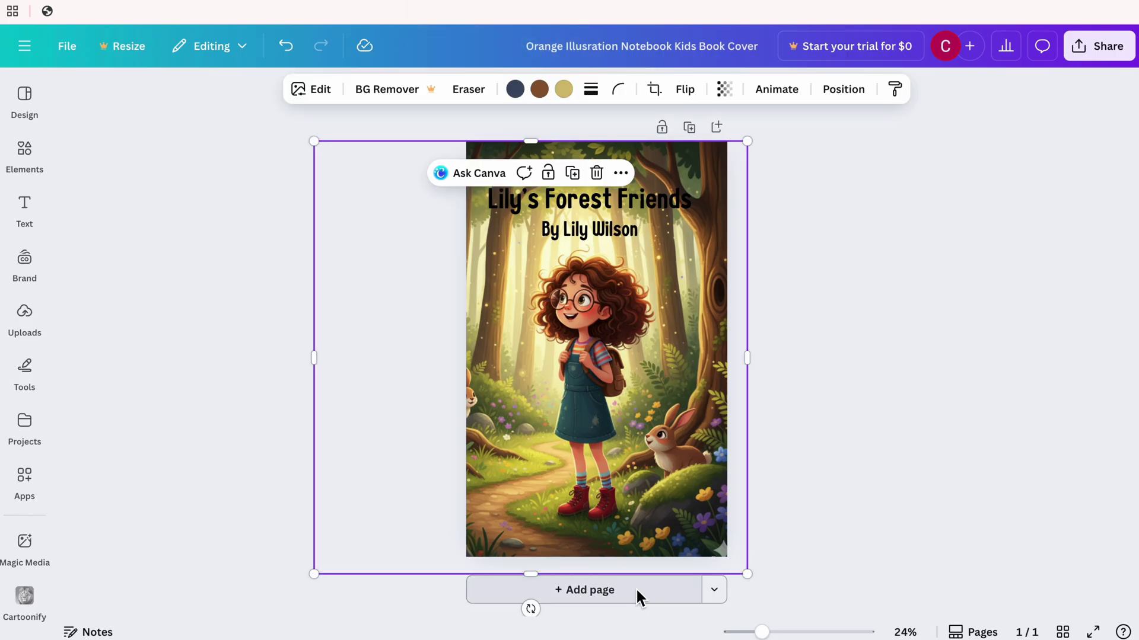
pyautogui.click(635, 597)
pyautogui.hotkey('ctrl', 'v')
pyautogui.moveTo(702, 371); pyautogui.dragTo(889, 368)
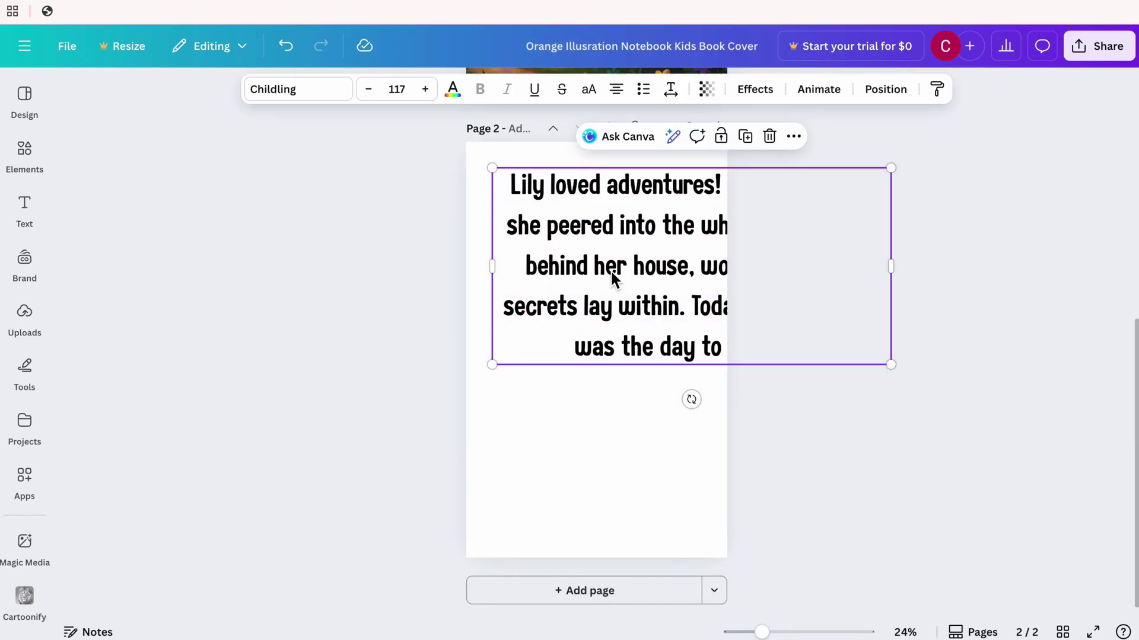
pyautogui.moveTo(615, 272); pyautogui.dragTo(611, 439)
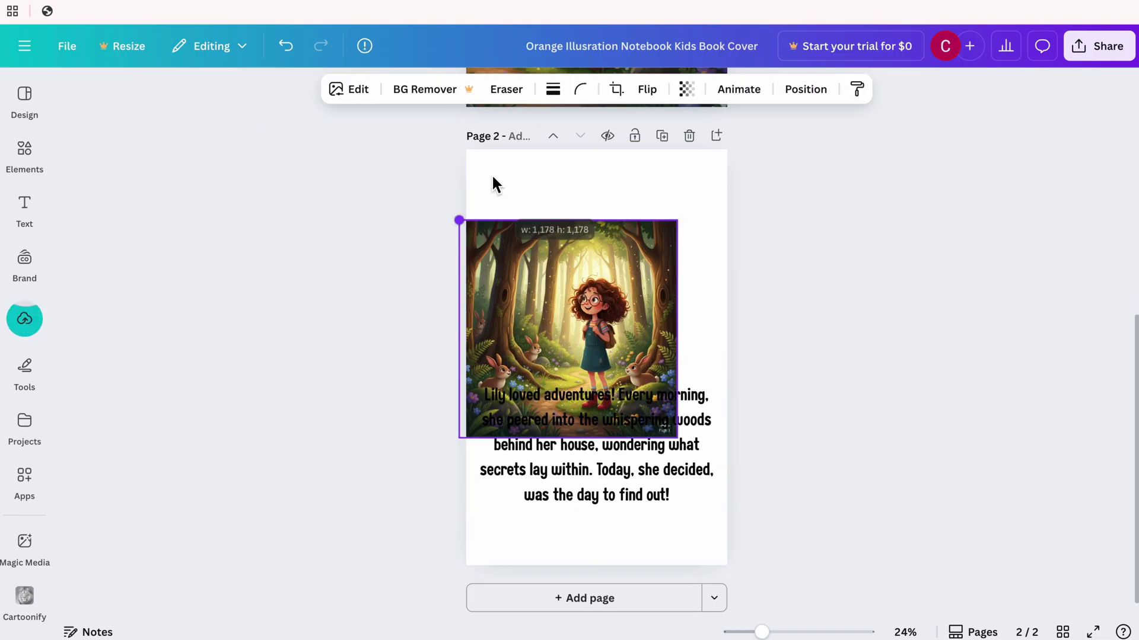
pyautogui.click(452, 89)
pyautogui.click(152, 243)
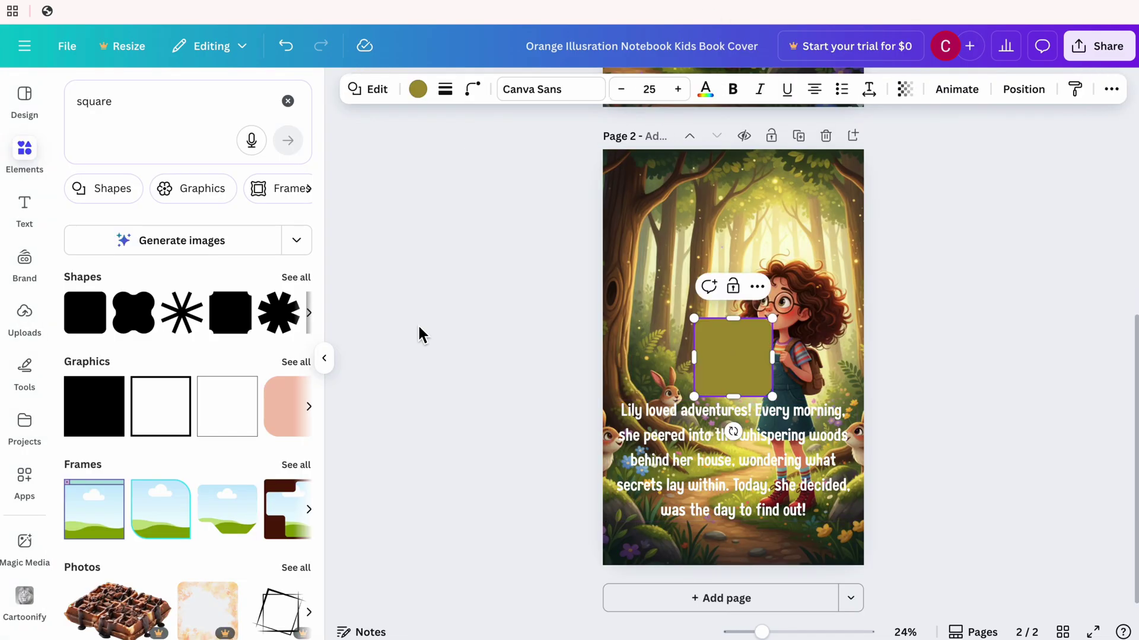
pyautogui.moveTo(746, 539); pyautogui.dragTo(746, 556)
pyautogui.moveTo(839, 394); pyautogui.dragTo(839, 427)
pyautogui.moveTo(743, 454); pyautogui.dragTo(744, 474)
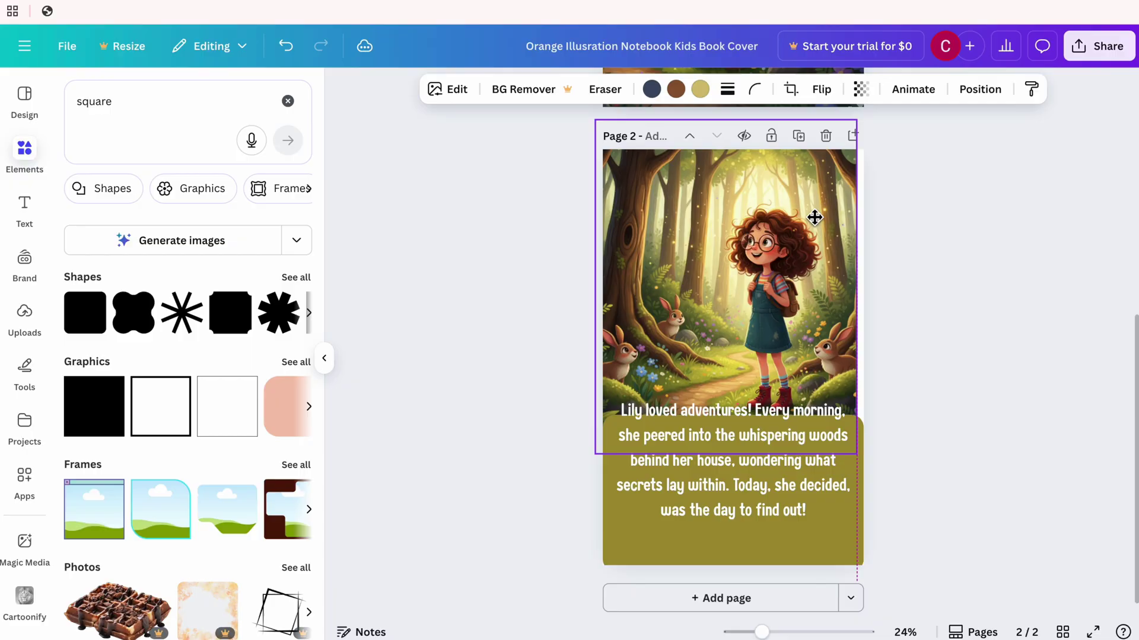
pyautogui.click(733, 510)
pyautogui.scroll(1, 890, 510)
pyautogui.click(888, 404)
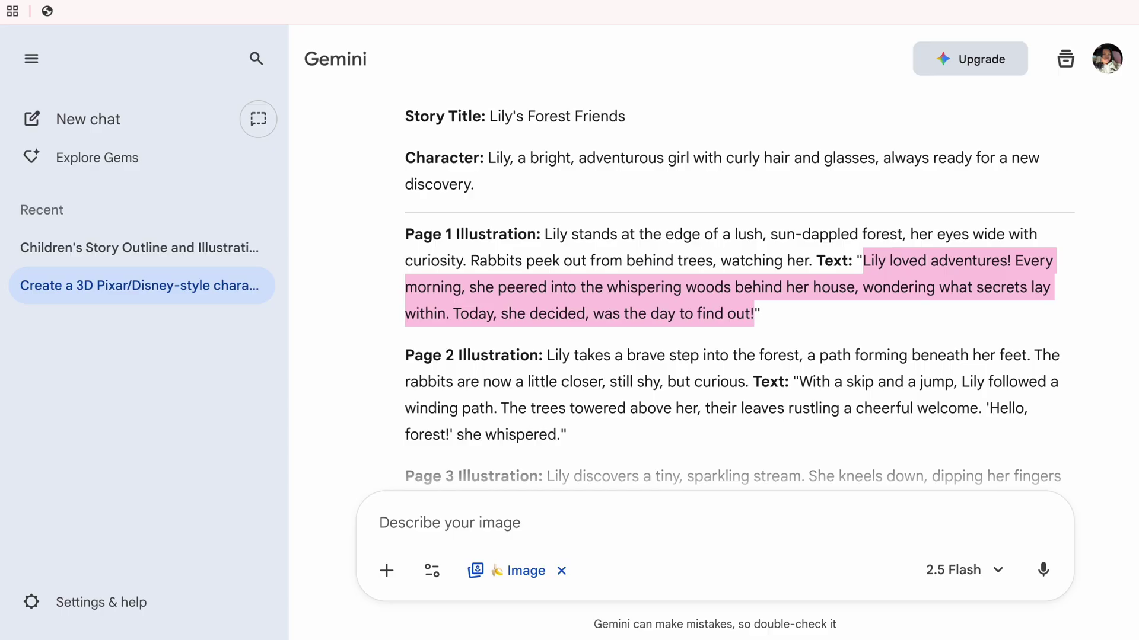
pyautogui.scroll(-2, 559, 354)
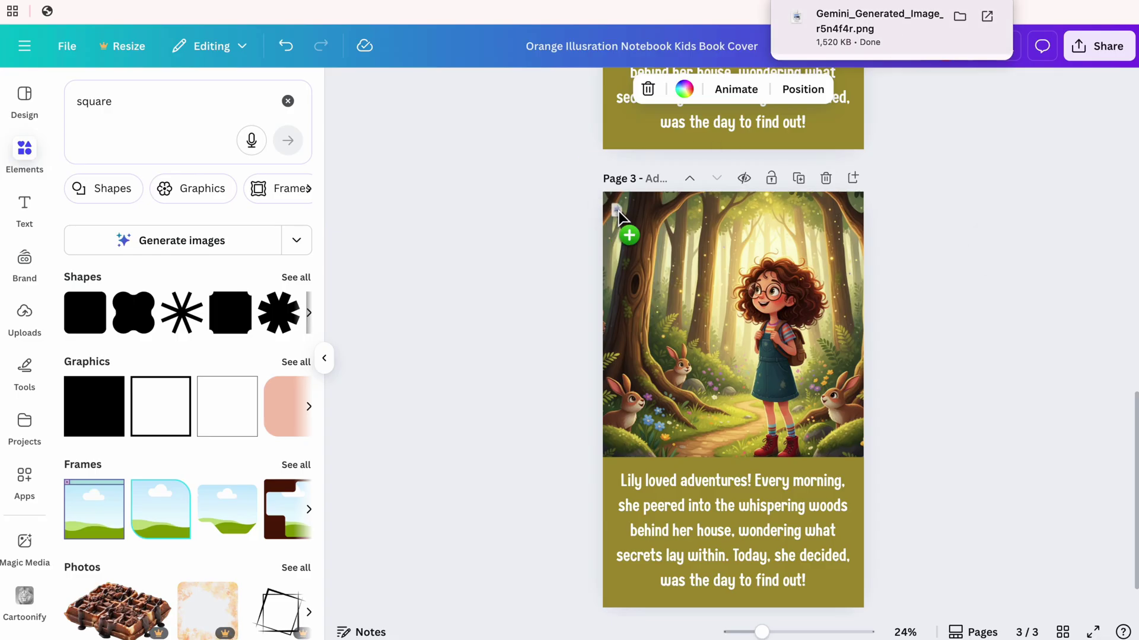
# Step: Place the second forest image and next story passage on page 3, recolouring 'Hello, forest!'
pyautogui.moveTo(618, 216); pyautogui.dragTo(618, 216)
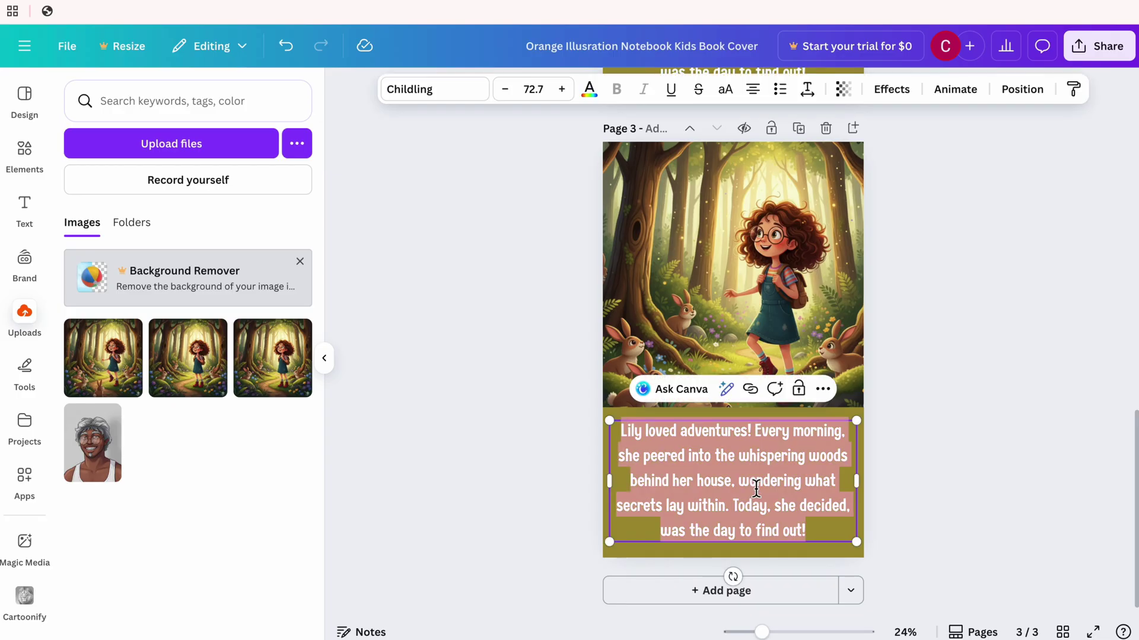
pyautogui.write("With a skip and a jump, Lily followed a winding path. The trees towered above her, their leaves rustling a cheerful welcome. 'Hello, forest!' she whispered.")
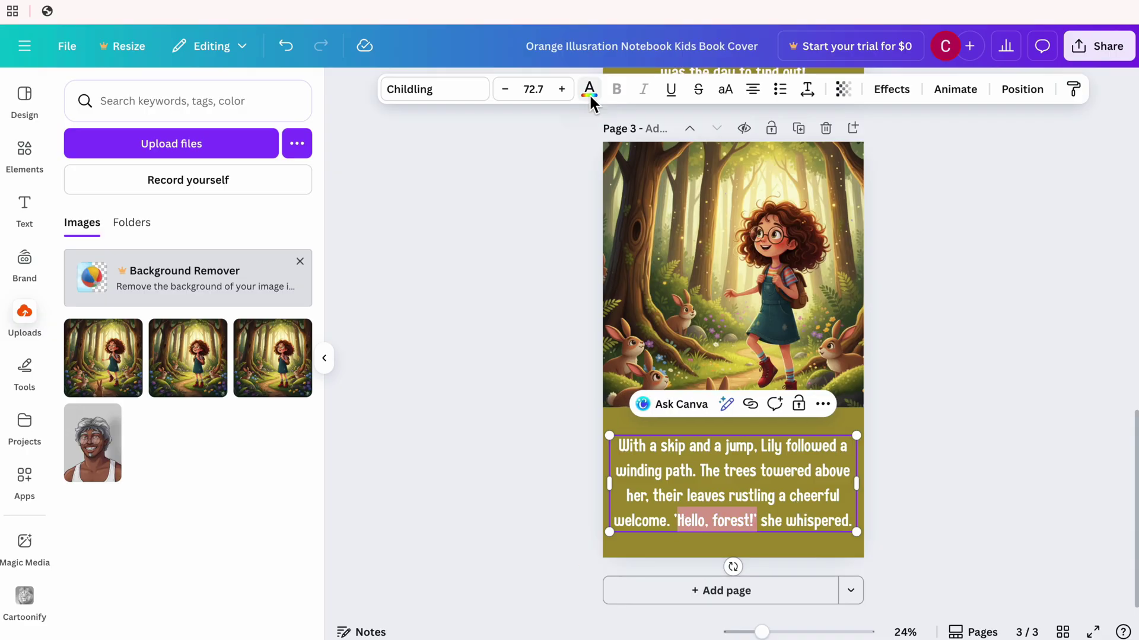
pyautogui.click(943, 437)
pyautogui.click(948, 335)
pyautogui.scroll(1, 947, 337)
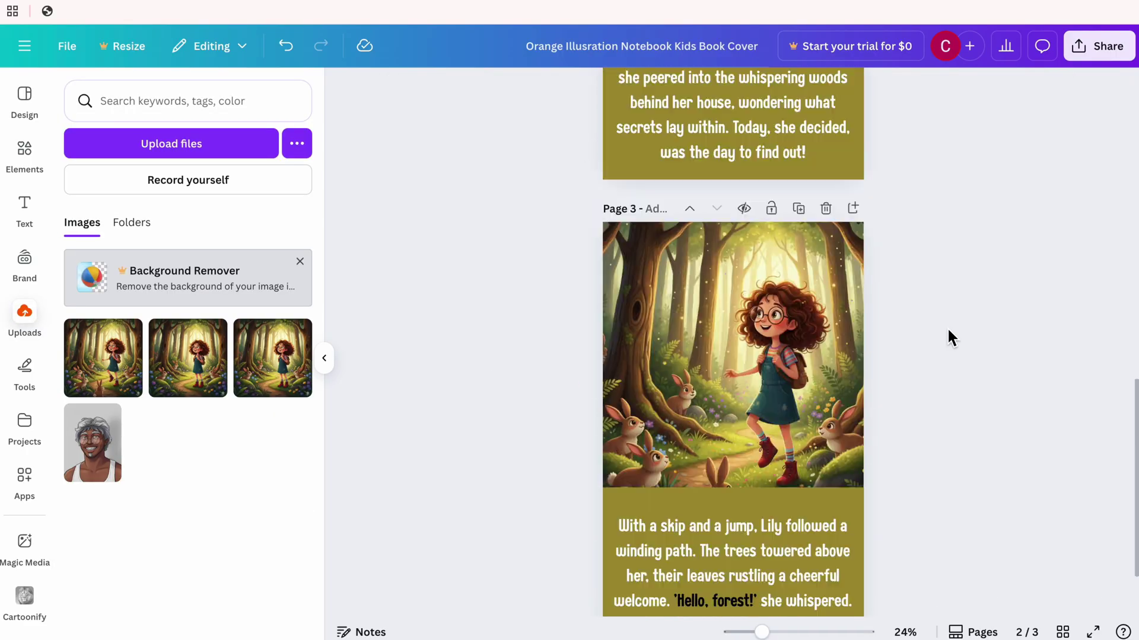
pyautogui.scroll(10, 946, 326)
pyautogui.scroll(-3, 948, 335)
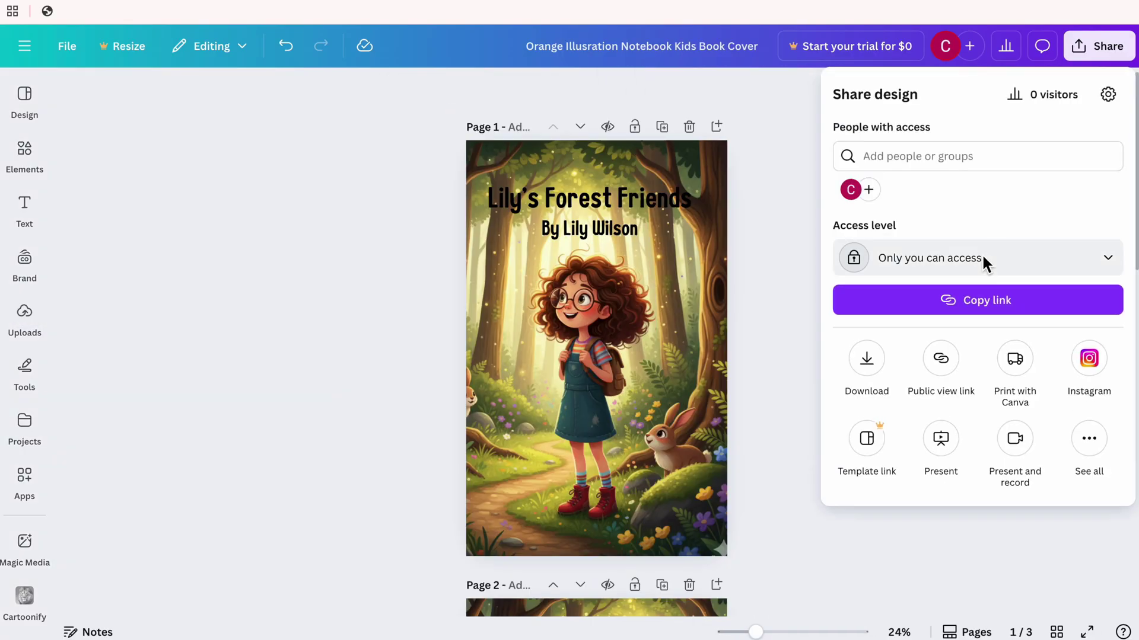
# Step: Choose PDF Standard as the download file type for pages 1–3
pyautogui.click(866, 370)
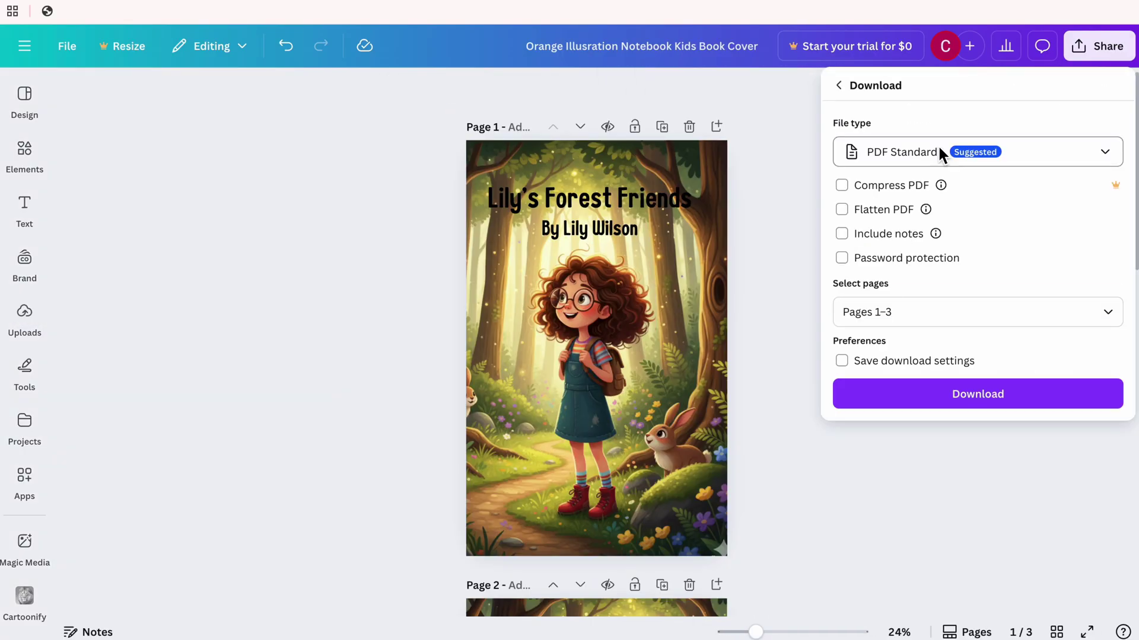
pyautogui.click(939, 153)
pyautogui.click(841, 285)
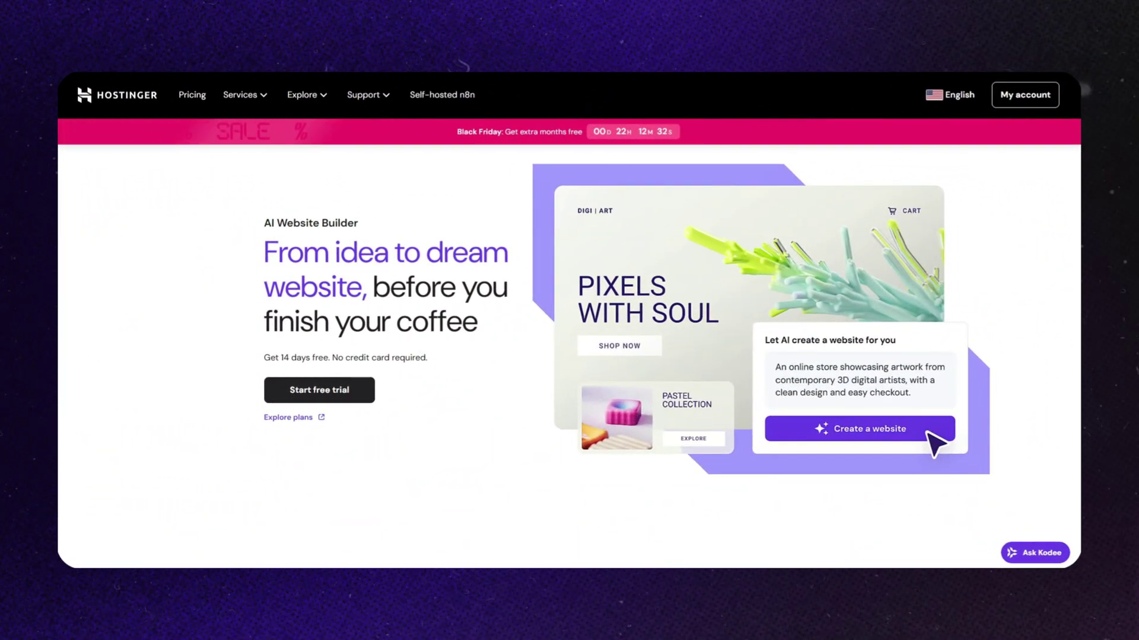
pyautogui.scroll(-7, 569, 356)
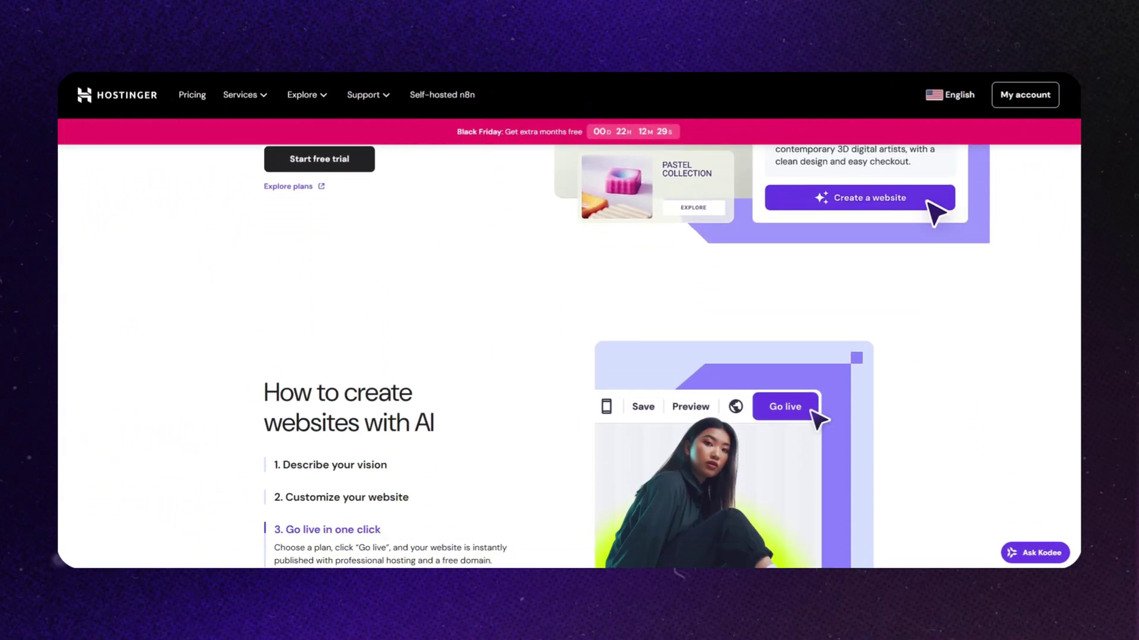
pyautogui.scroll(-6, 569, 355)
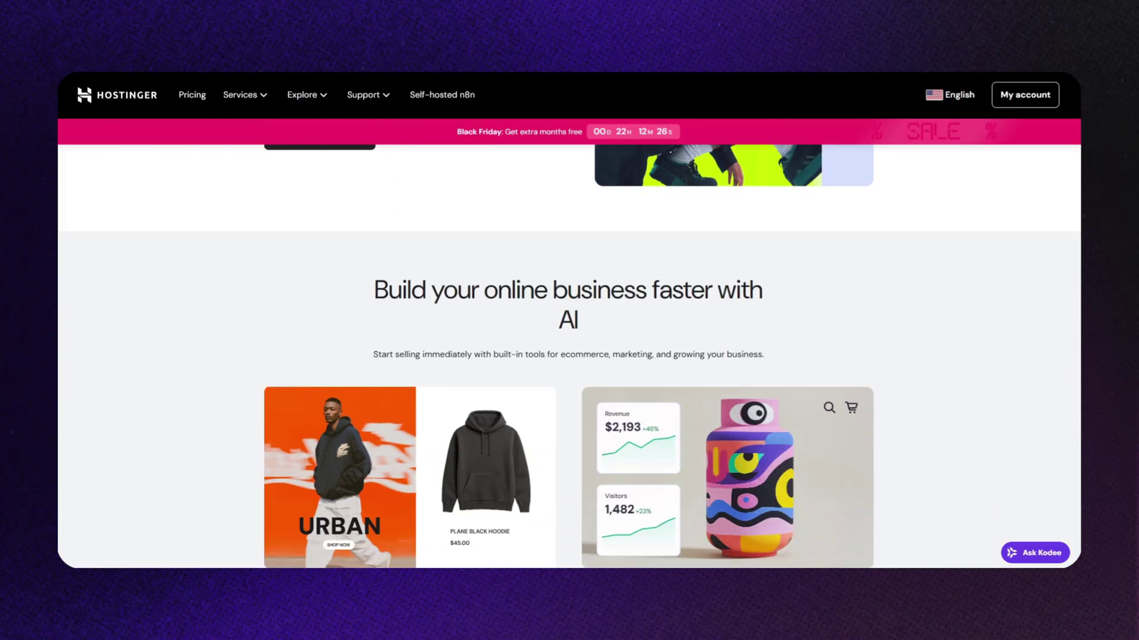
pyautogui.scroll(-7, 570, 356)
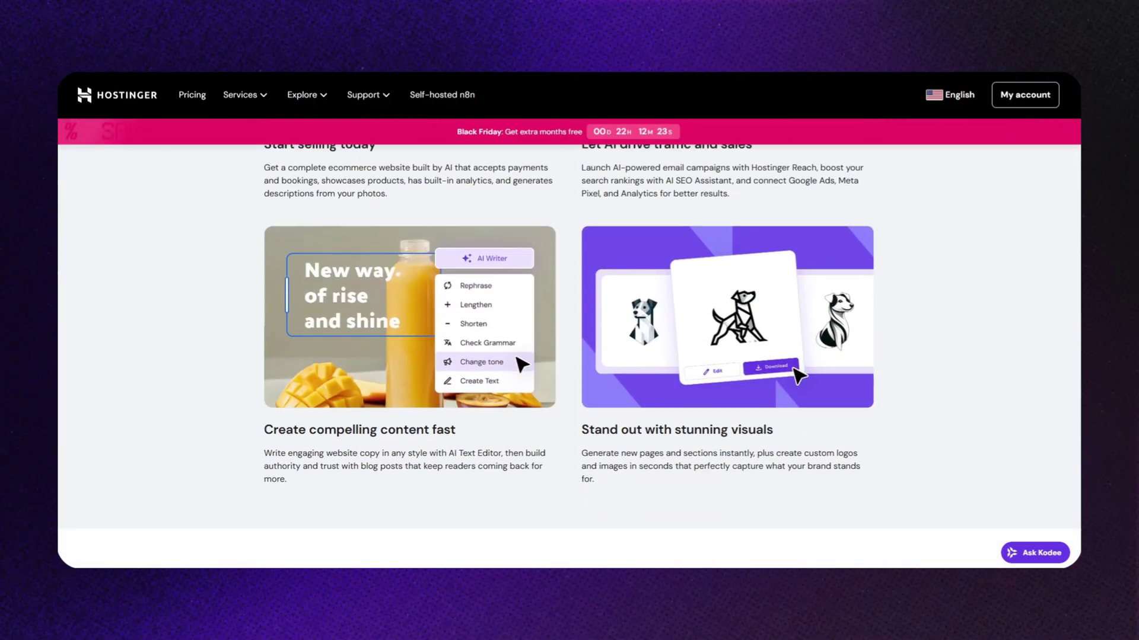
pyautogui.scroll(-10, 570, 355)
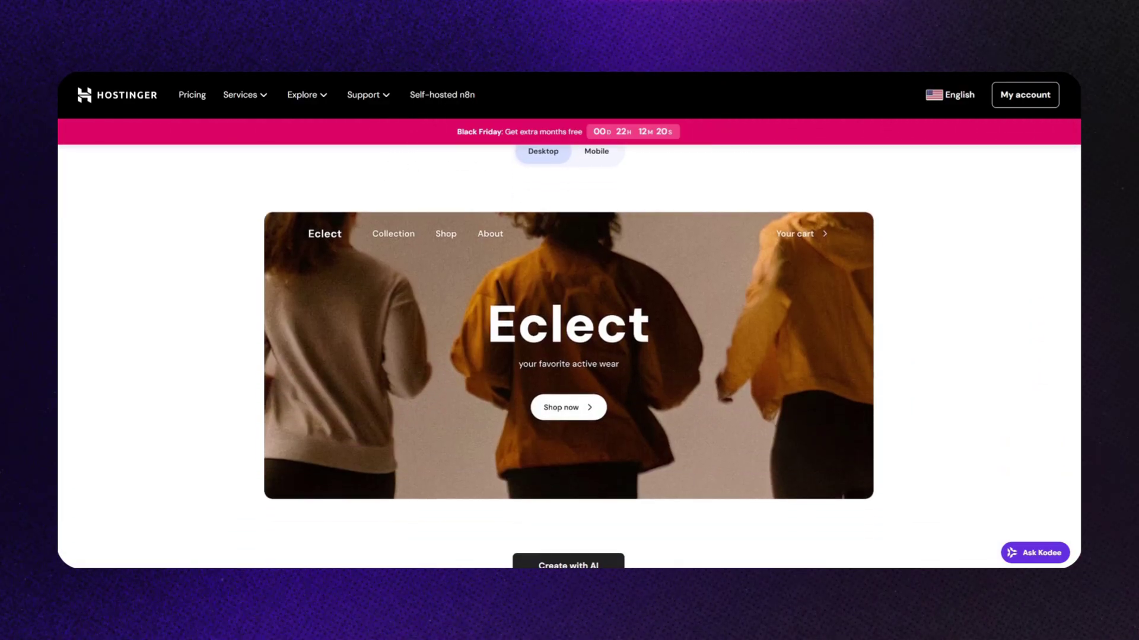
pyautogui.scroll(-3, 569, 356)
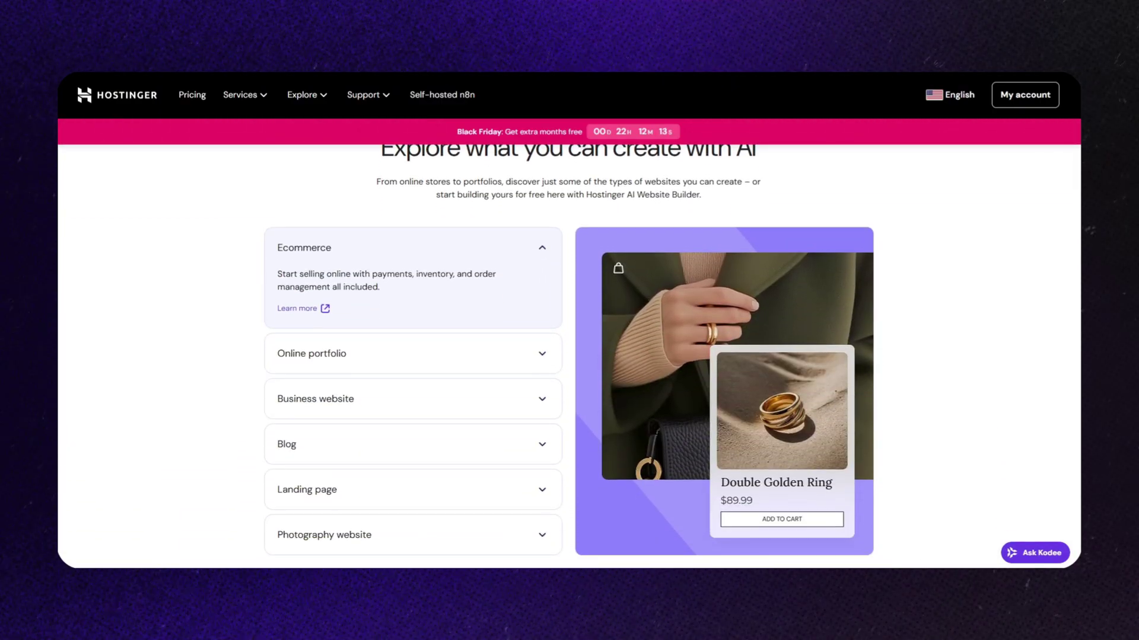
pyautogui.scroll(-7, 569, 356)
pyautogui.scroll(-4, 570, 356)
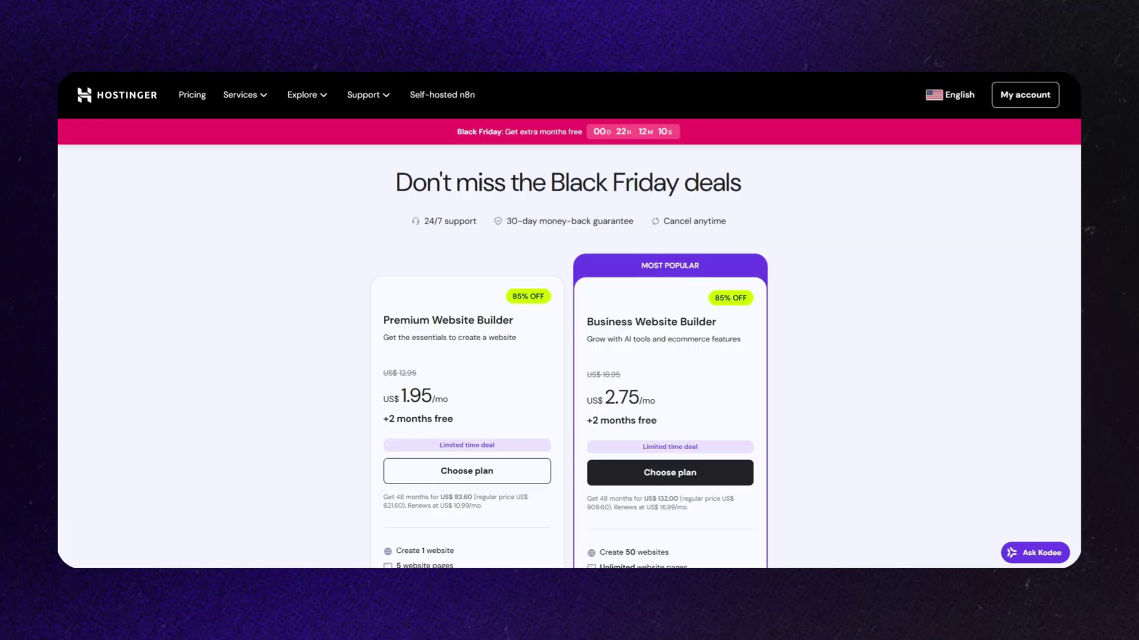